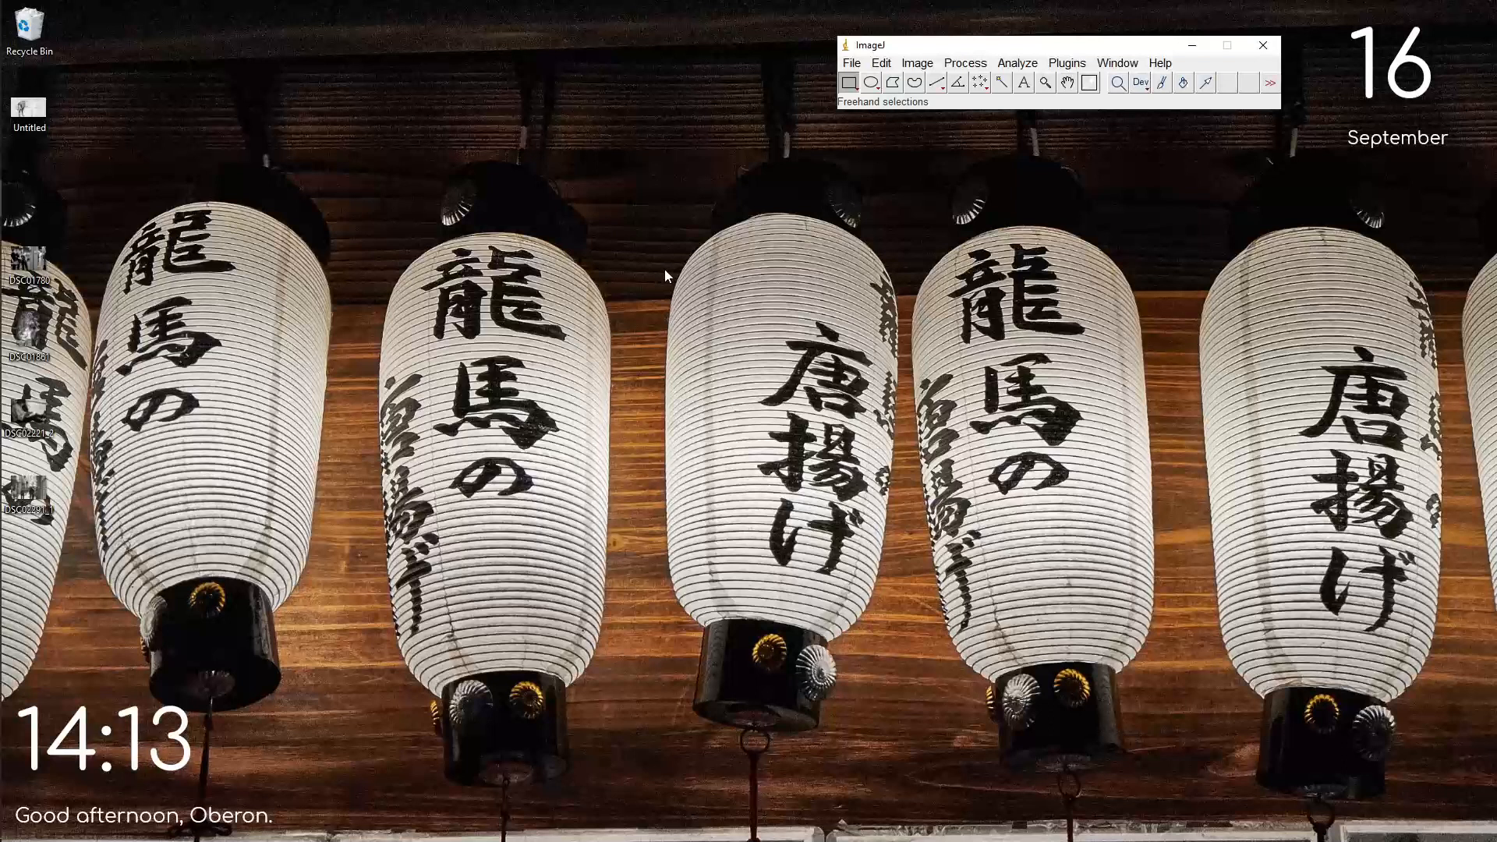
Open the Leaf sample image from ImageJ's built-in samples.
{"action": "left_click", "coordinate": [857, 65]}
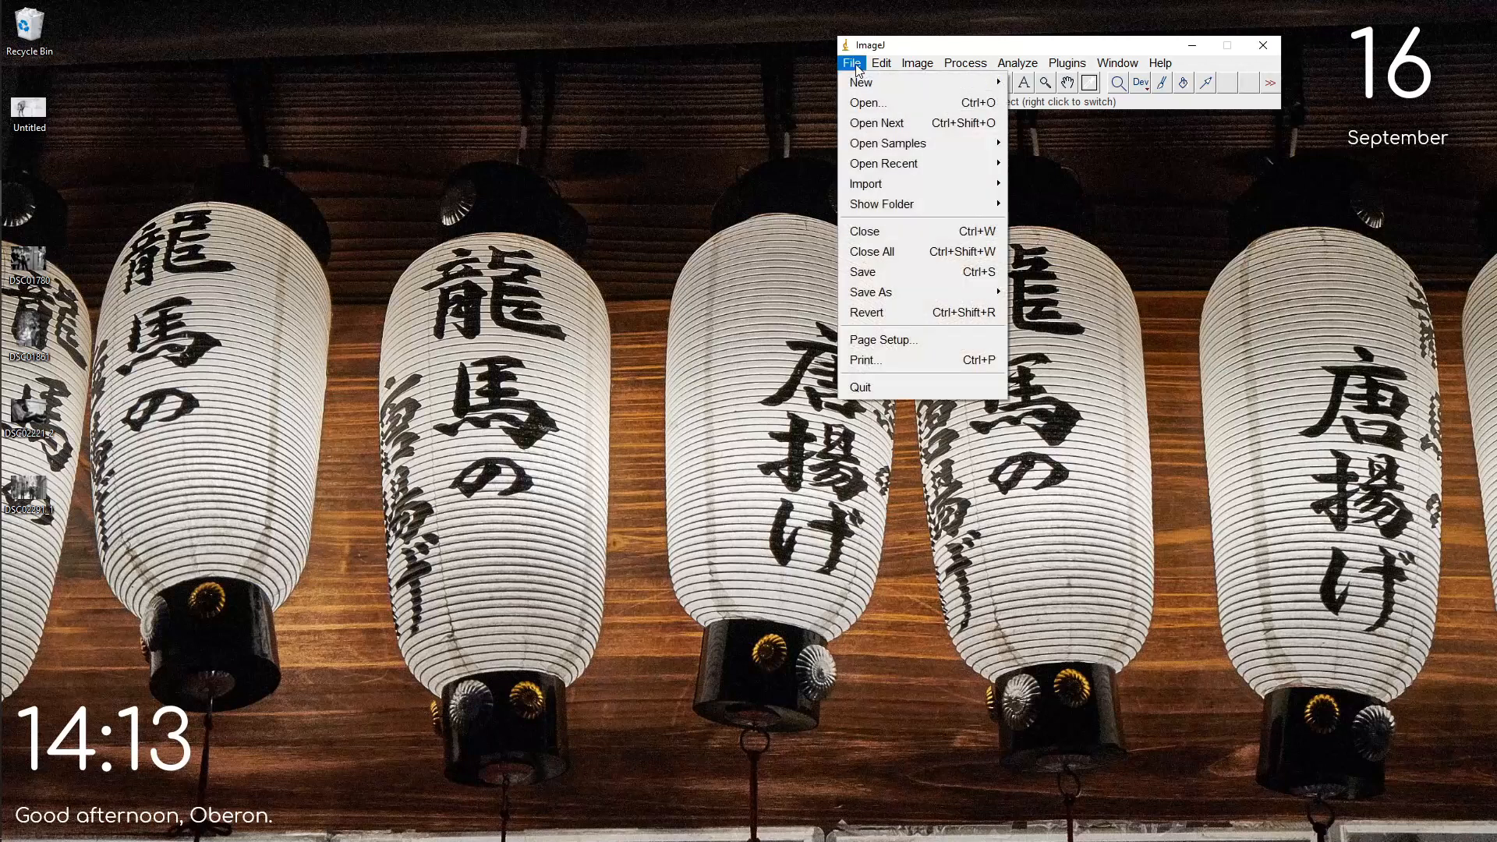
{"action": "mouse_move", "coordinate": [939, 140]}
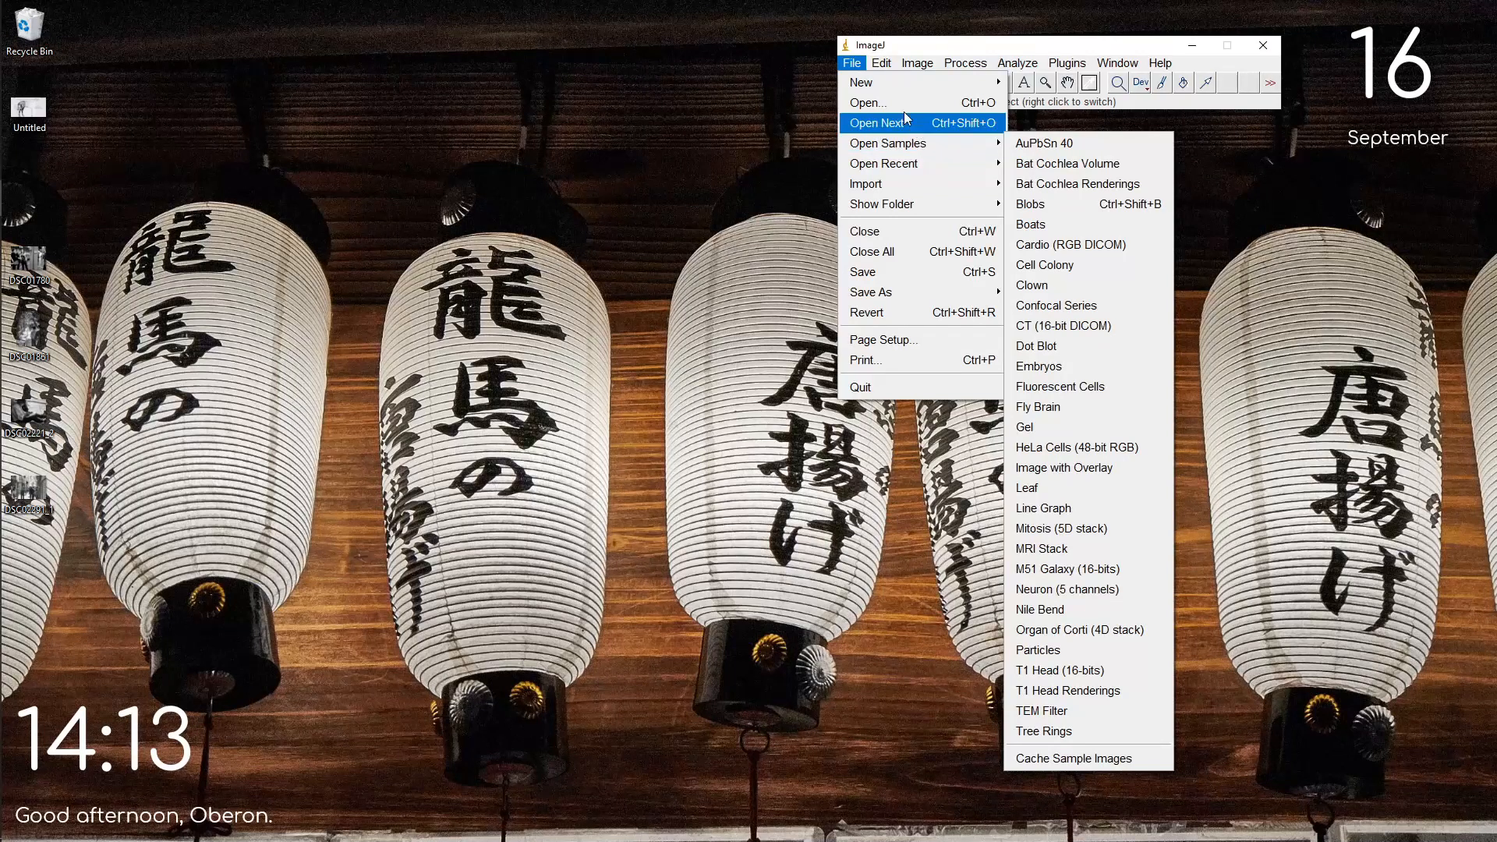
{"action": "left_click", "coordinate": [850, 64]}
{"action": "left_click", "coordinate": [850, 64]}
{"action": "mouse_move", "coordinate": [882, 140]}
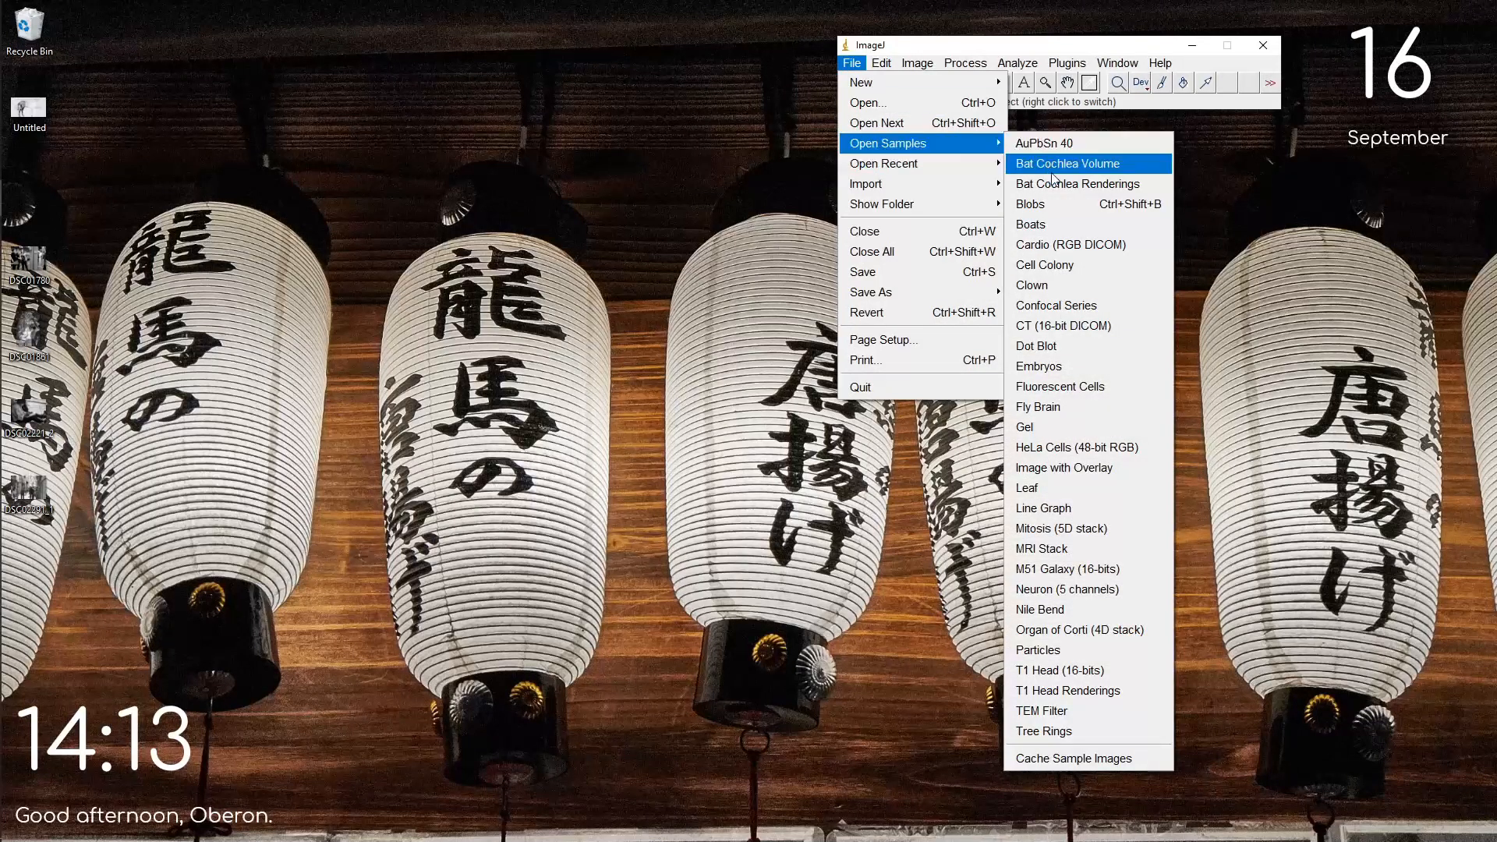
{"action": "left_click", "coordinate": [1065, 499]}
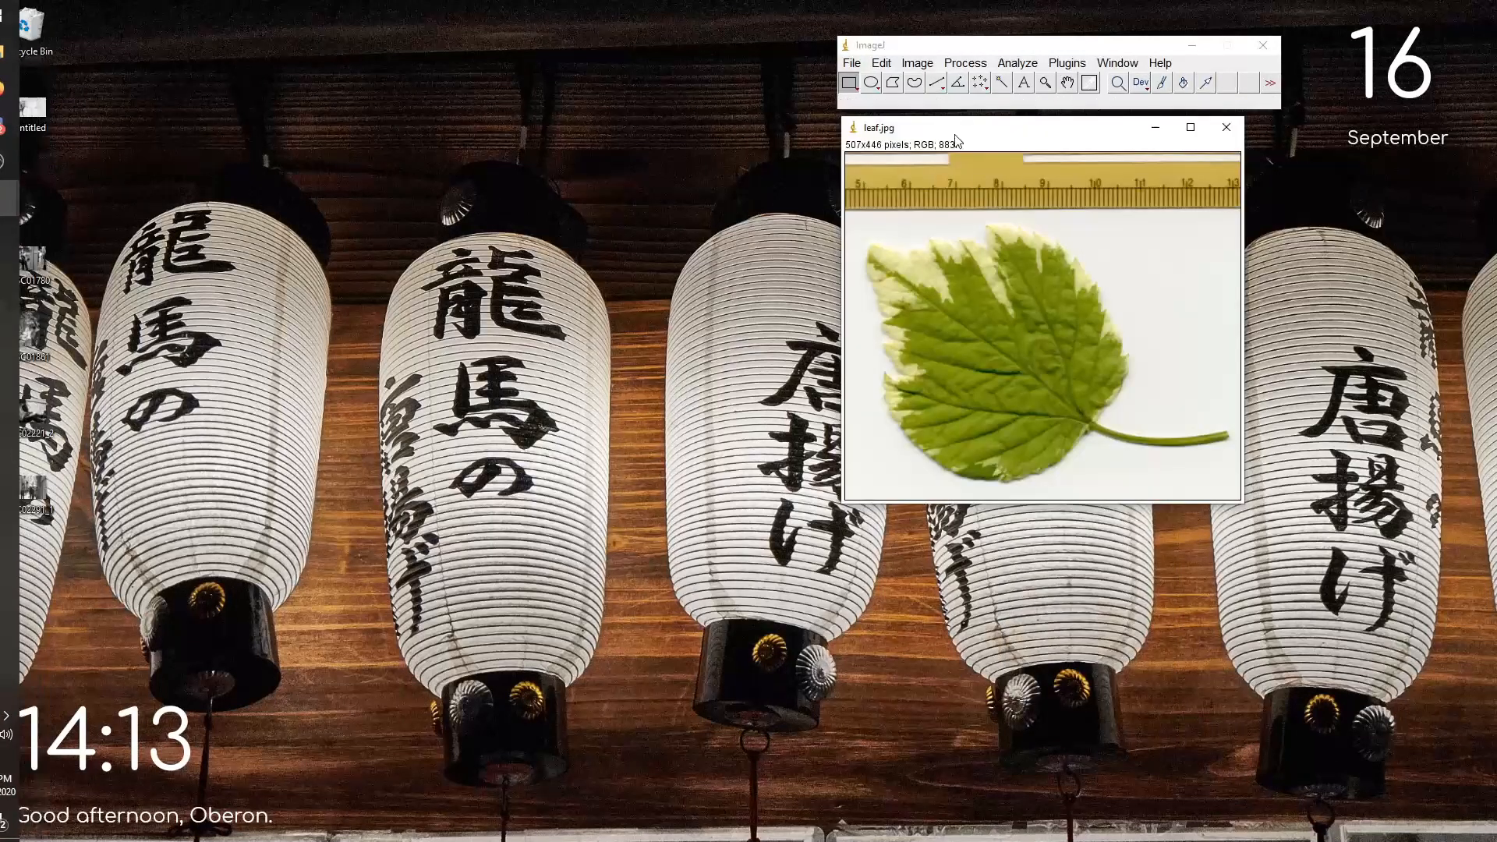
Move the leaf image window clear of the main ImageJ window and enlarge its frame.
{"action": "left_click_drag", "start_coordinate": [931, 130], "coordinate": [299, 52]}
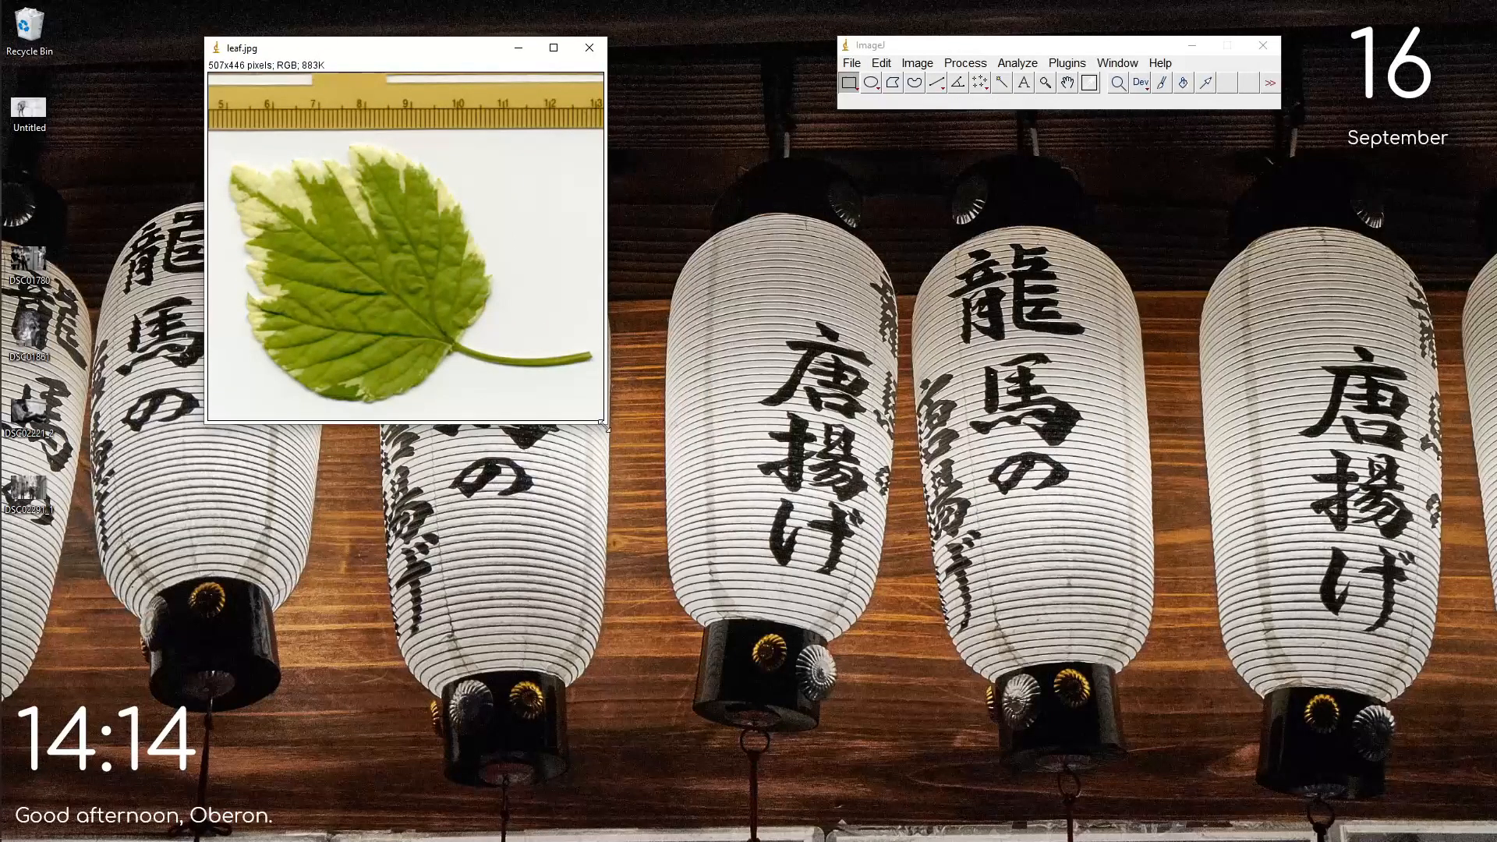
{"action": "left_click_drag", "start_coordinate": [605, 424], "coordinate": [874, 746]}
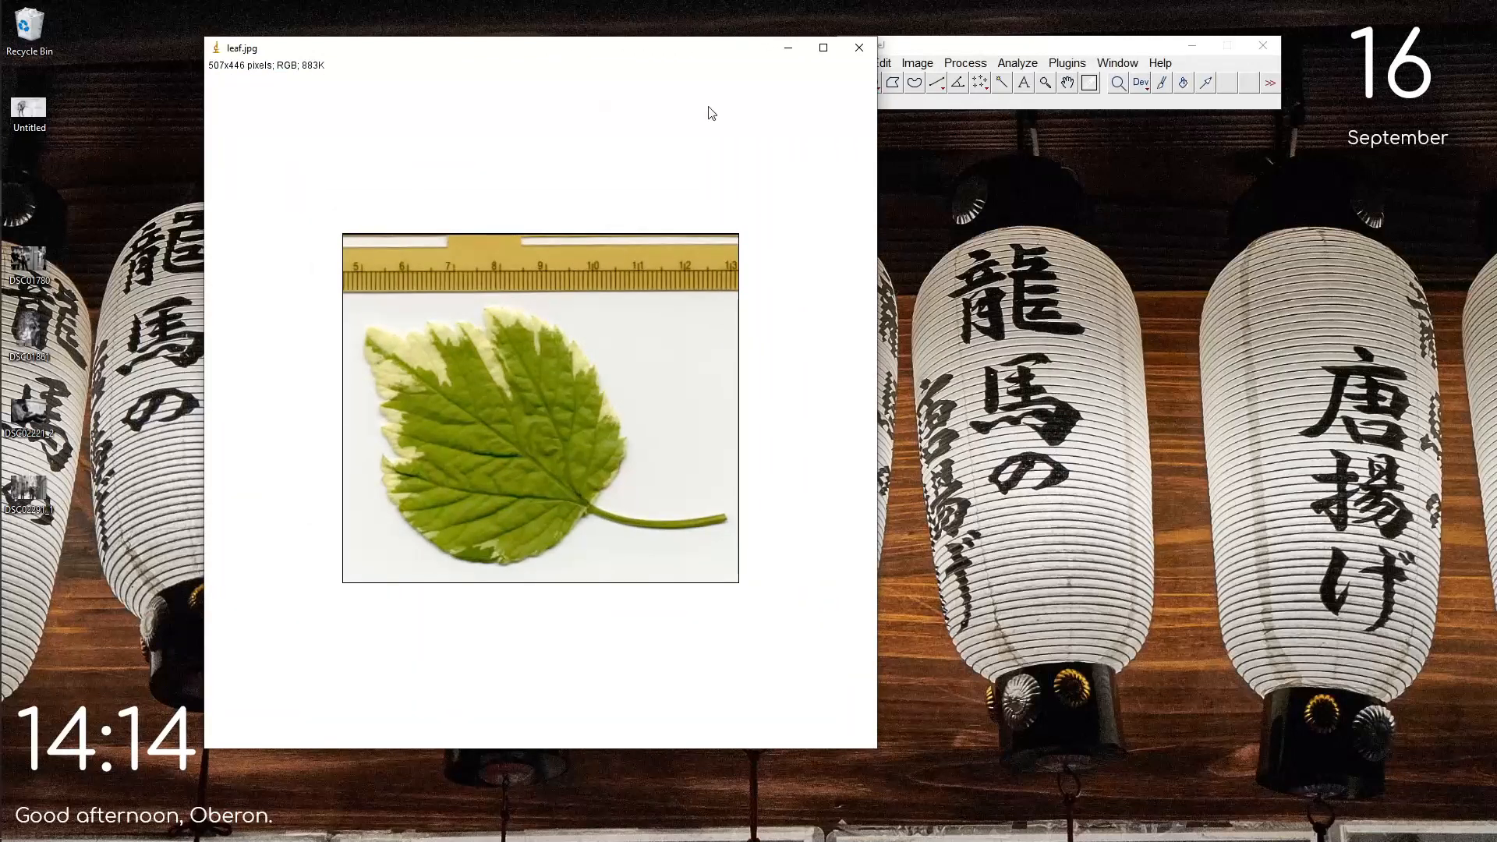
{"action": "left_click_drag", "start_coordinate": [675, 52], "coordinate": [606, 46]}
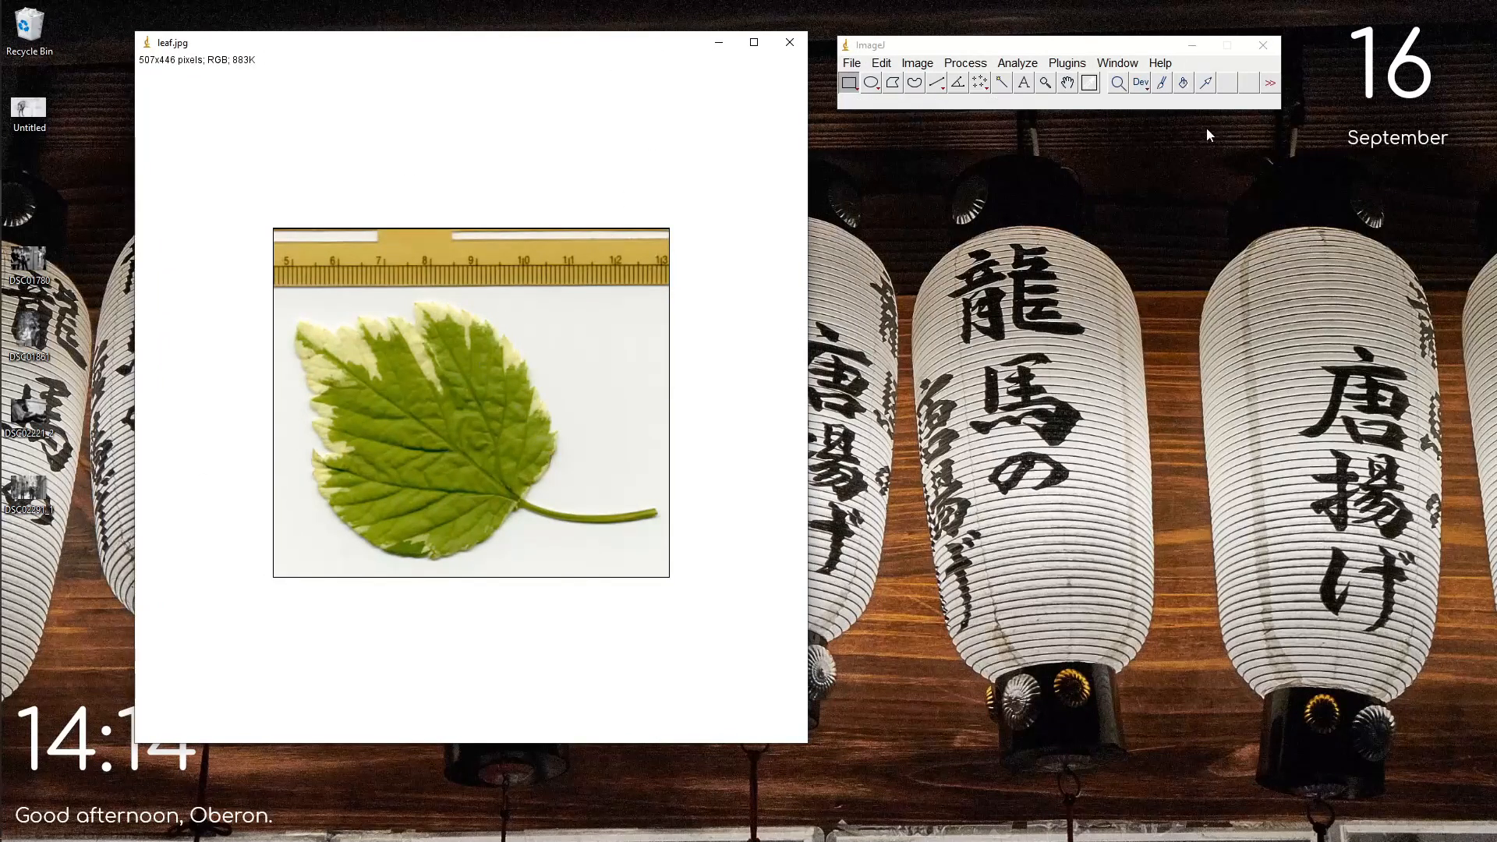
Magnify the leaf image to 200% and arrange its window and the main ImageJ window so they do not overlap.
{"action": "left_click", "coordinate": [1045, 82]}
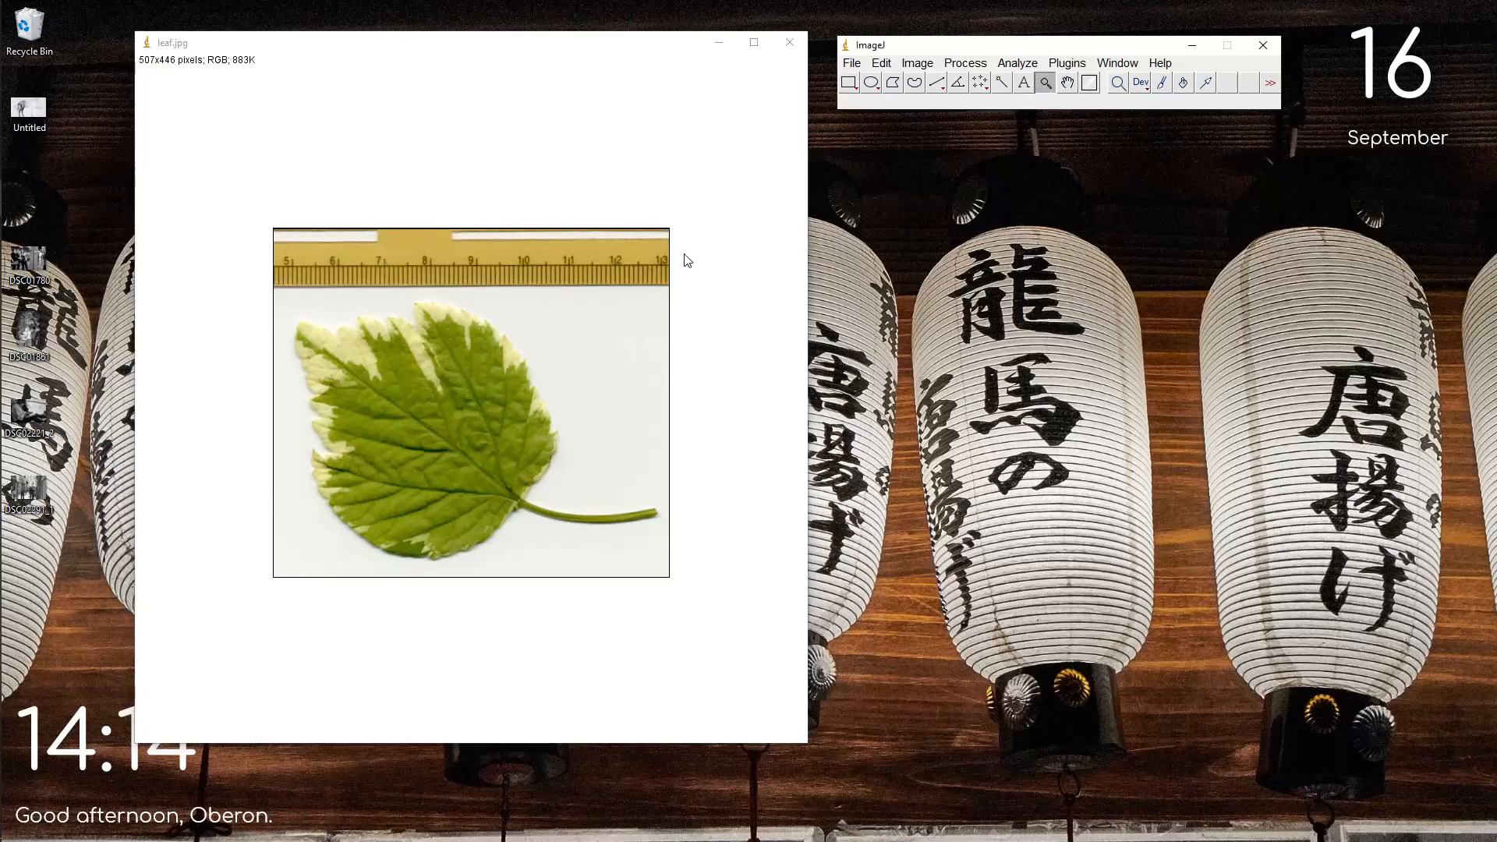
{"action": "left_click", "coordinate": [382, 318]}
{"action": "left_click", "coordinate": [382, 297]}
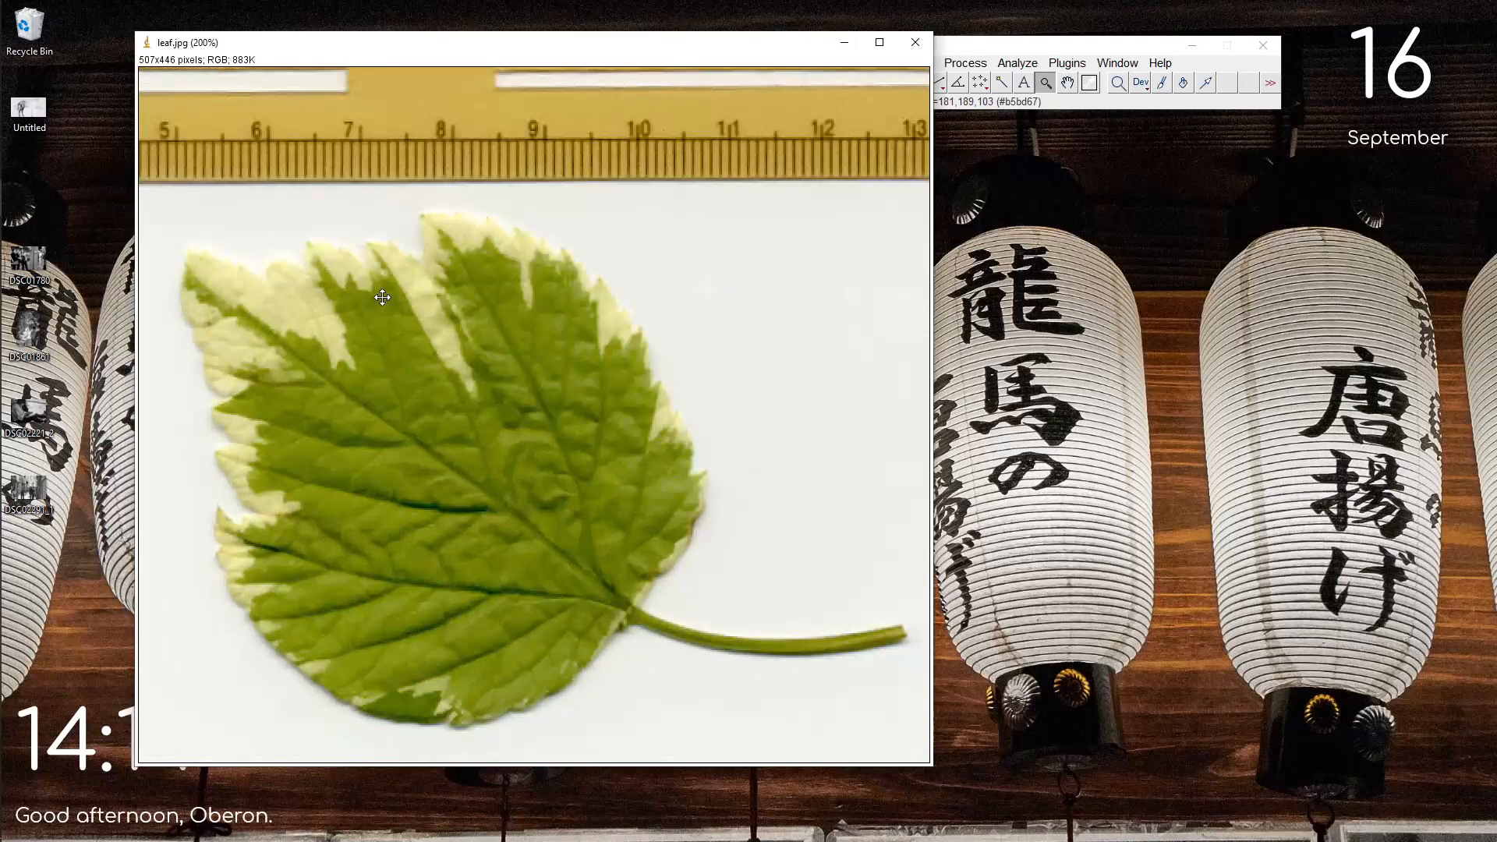
{"action": "left_click", "coordinate": [382, 297]}
{"action": "right_click", "coordinate": [530, 272]}
{"action": "left_click_drag", "start_coordinate": [517, 51], "coordinate": [434, 43]}
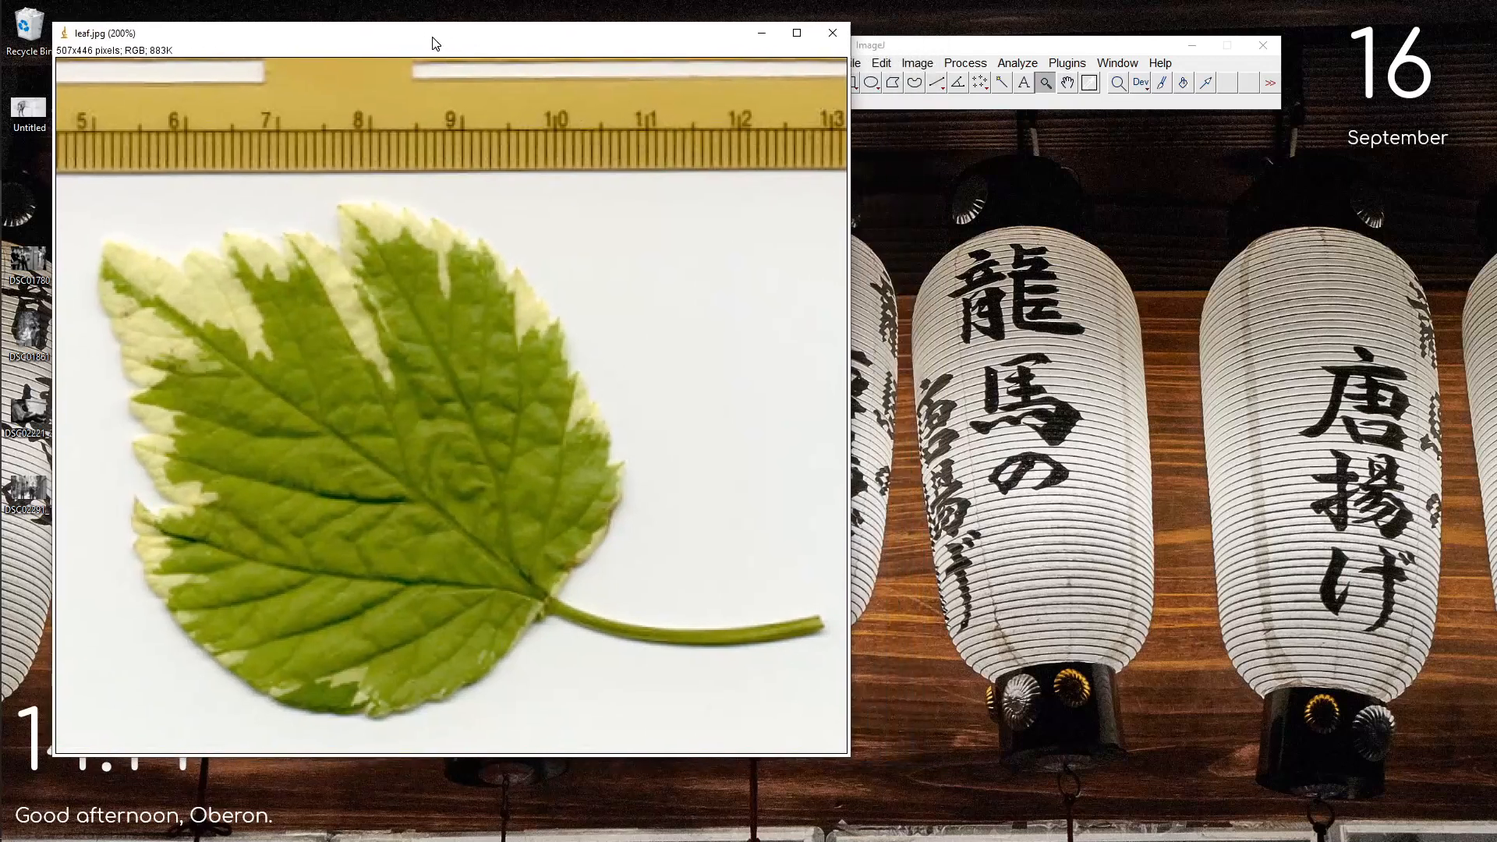
{"action": "left_click_drag", "start_coordinate": [1024, 44], "coordinate": [1181, 25]}
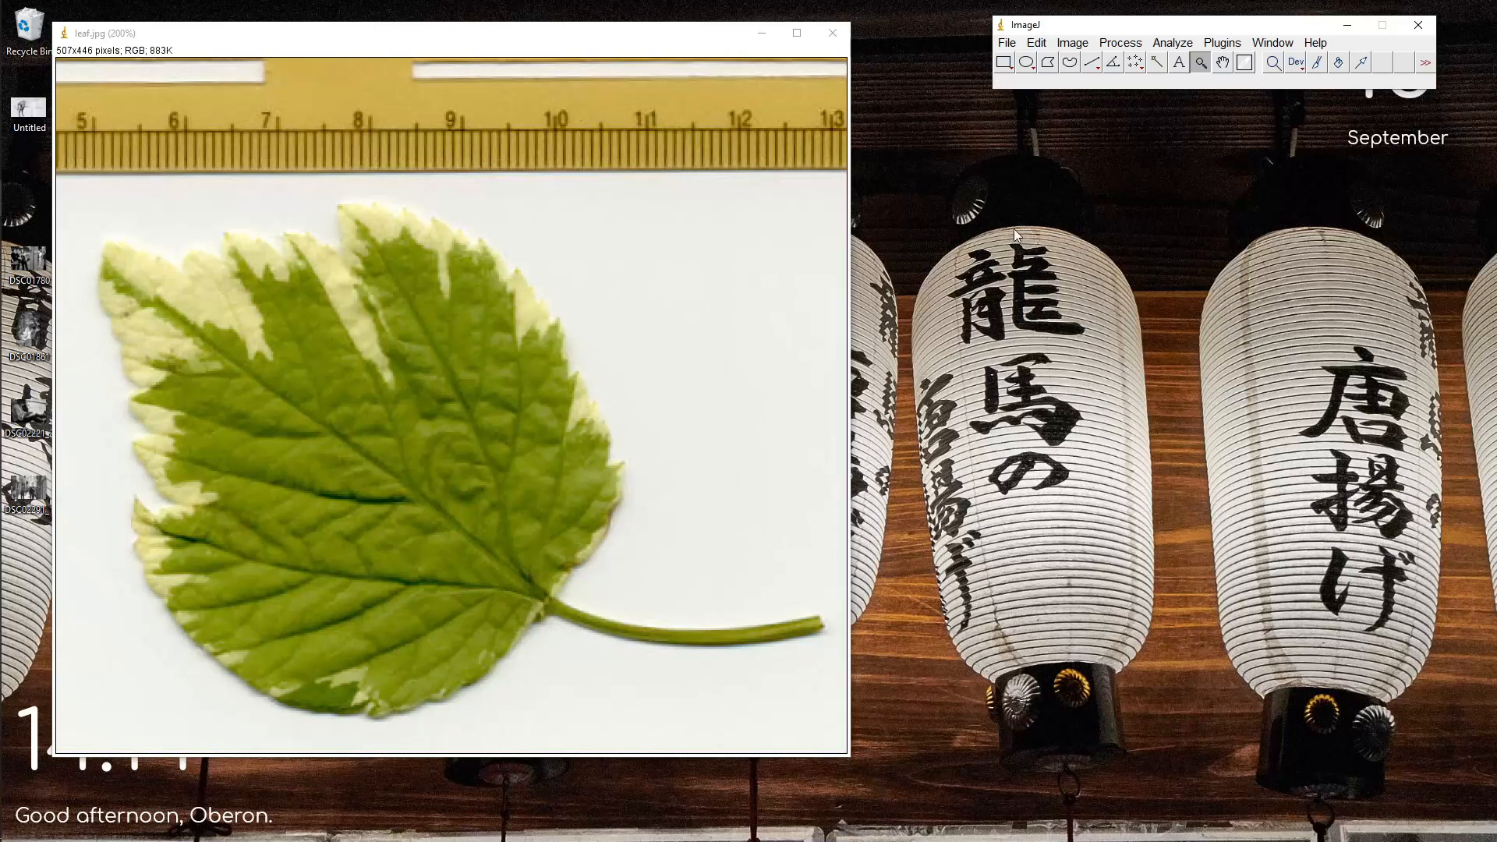
Draw a straight line selection along the ruler from the 9 mark to the 10 mark.
{"action": "left_click", "coordinate": [1092, 62]}
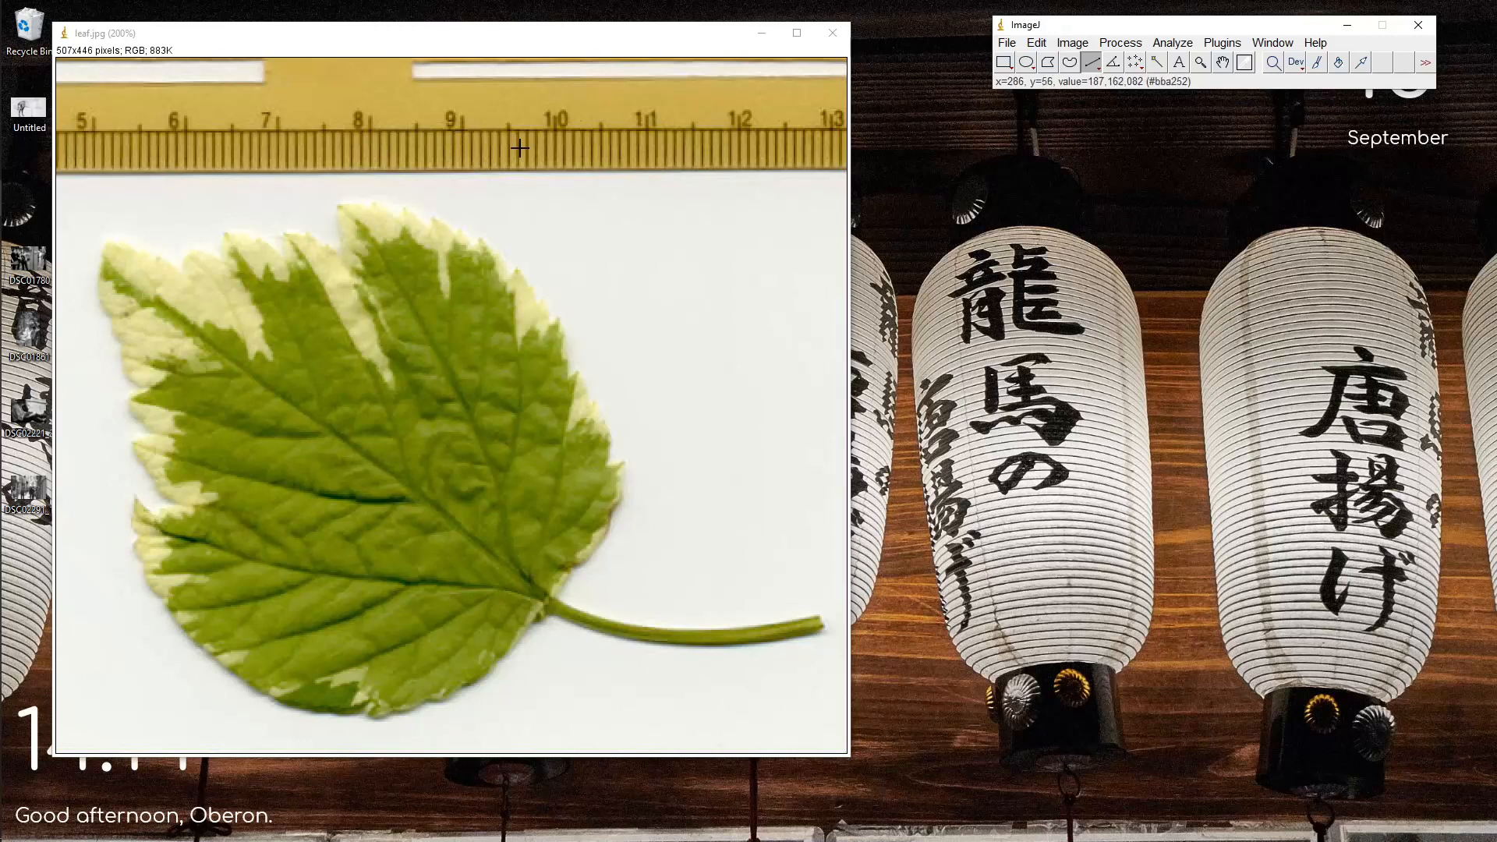
{"action": "scroll", "coordinate": [468, 127], "scroll_direction": "up", "scroll_amount": 3}
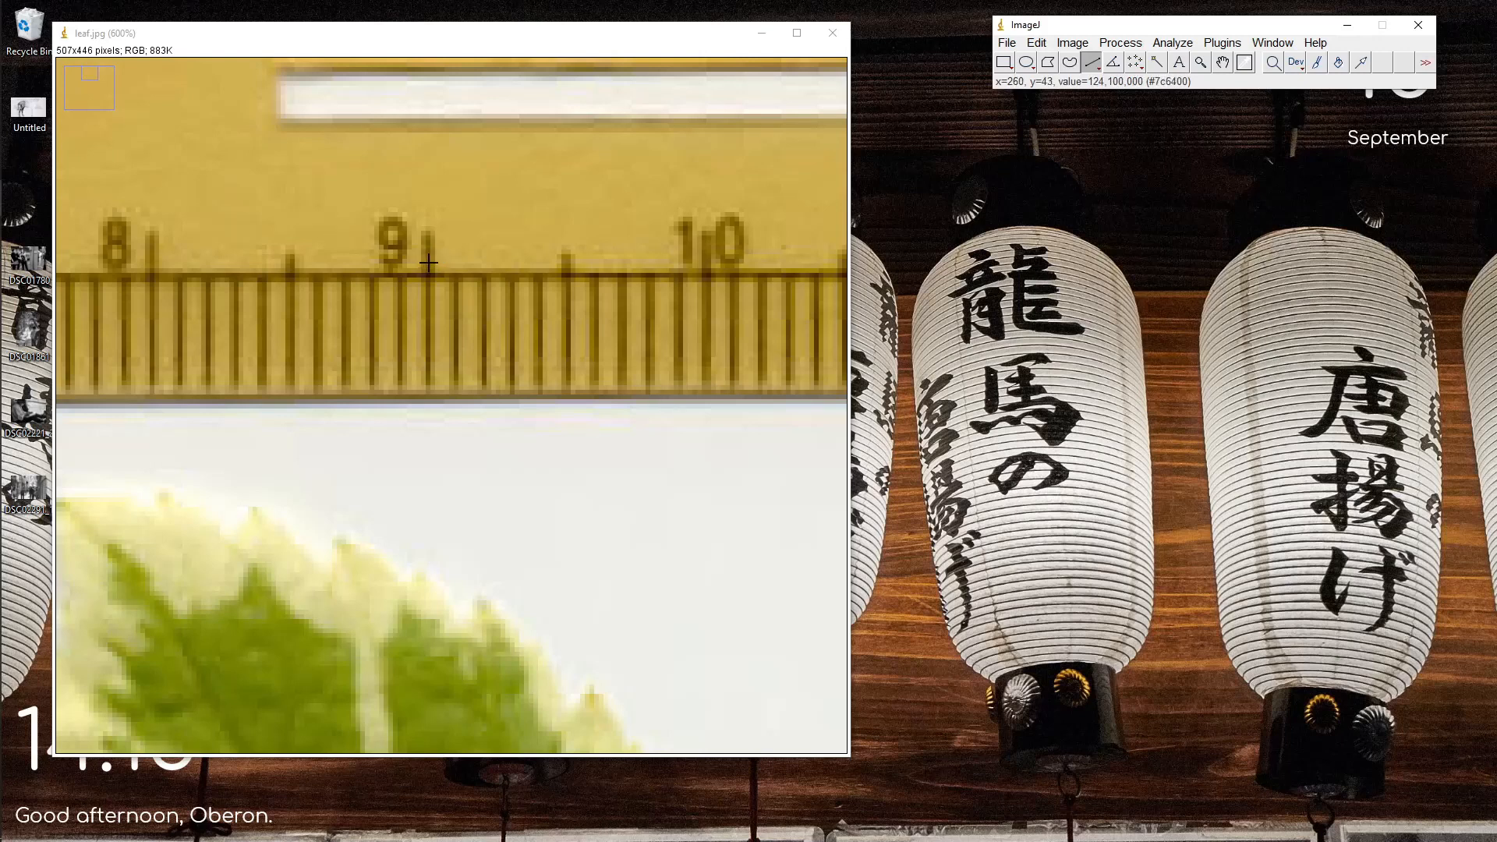
{"action": "left_click_drag", "start_coordinate": [428, 262], "coordinate": [706, 262]}
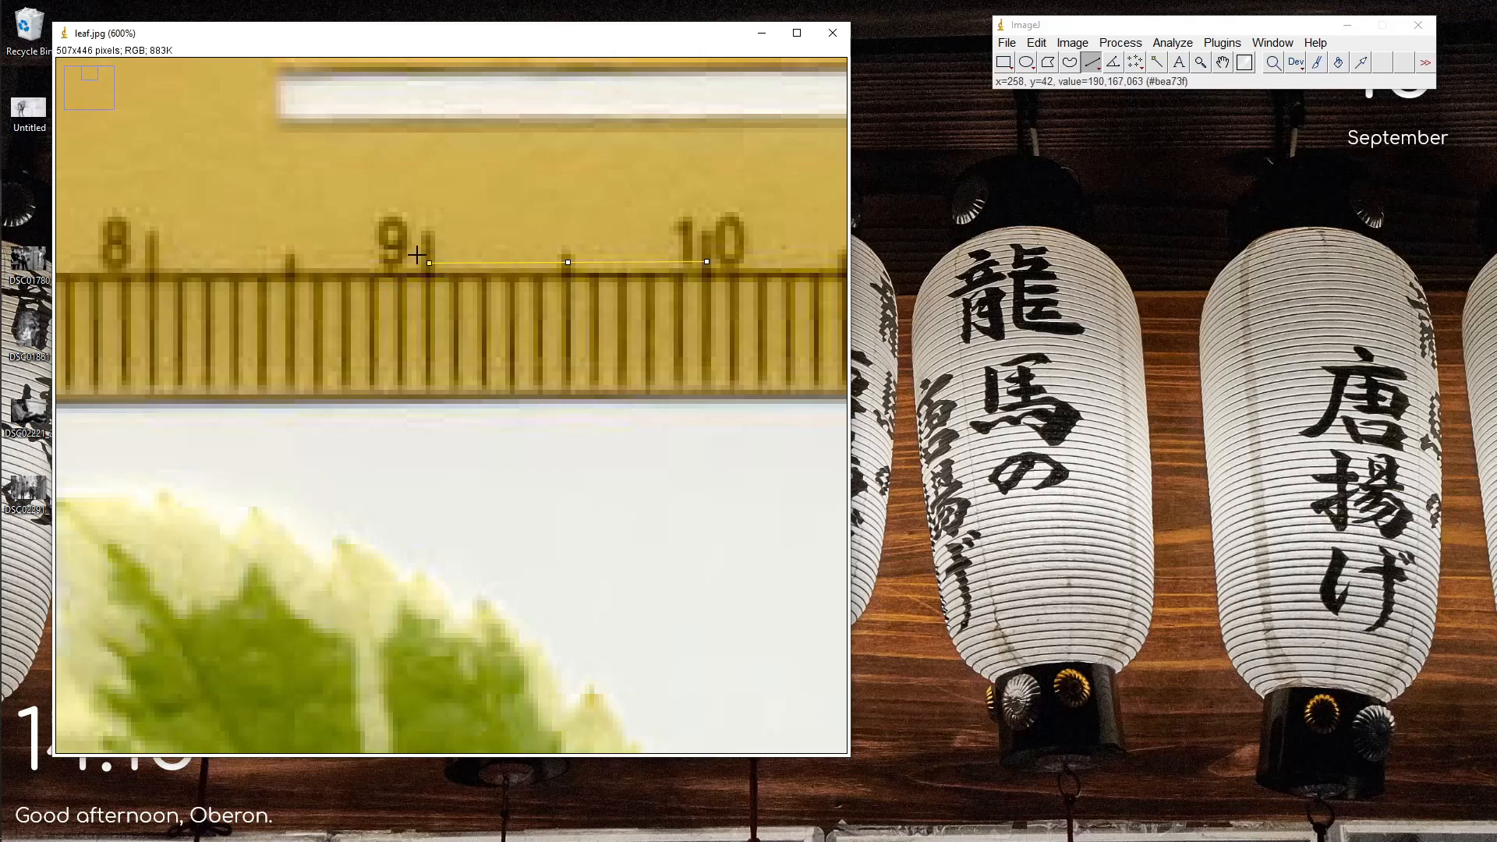
In the Set Scale settings for the drawn ruler line, set the known distance to 10.
{"action": "left_click", "coordinate": [1163, 44]}
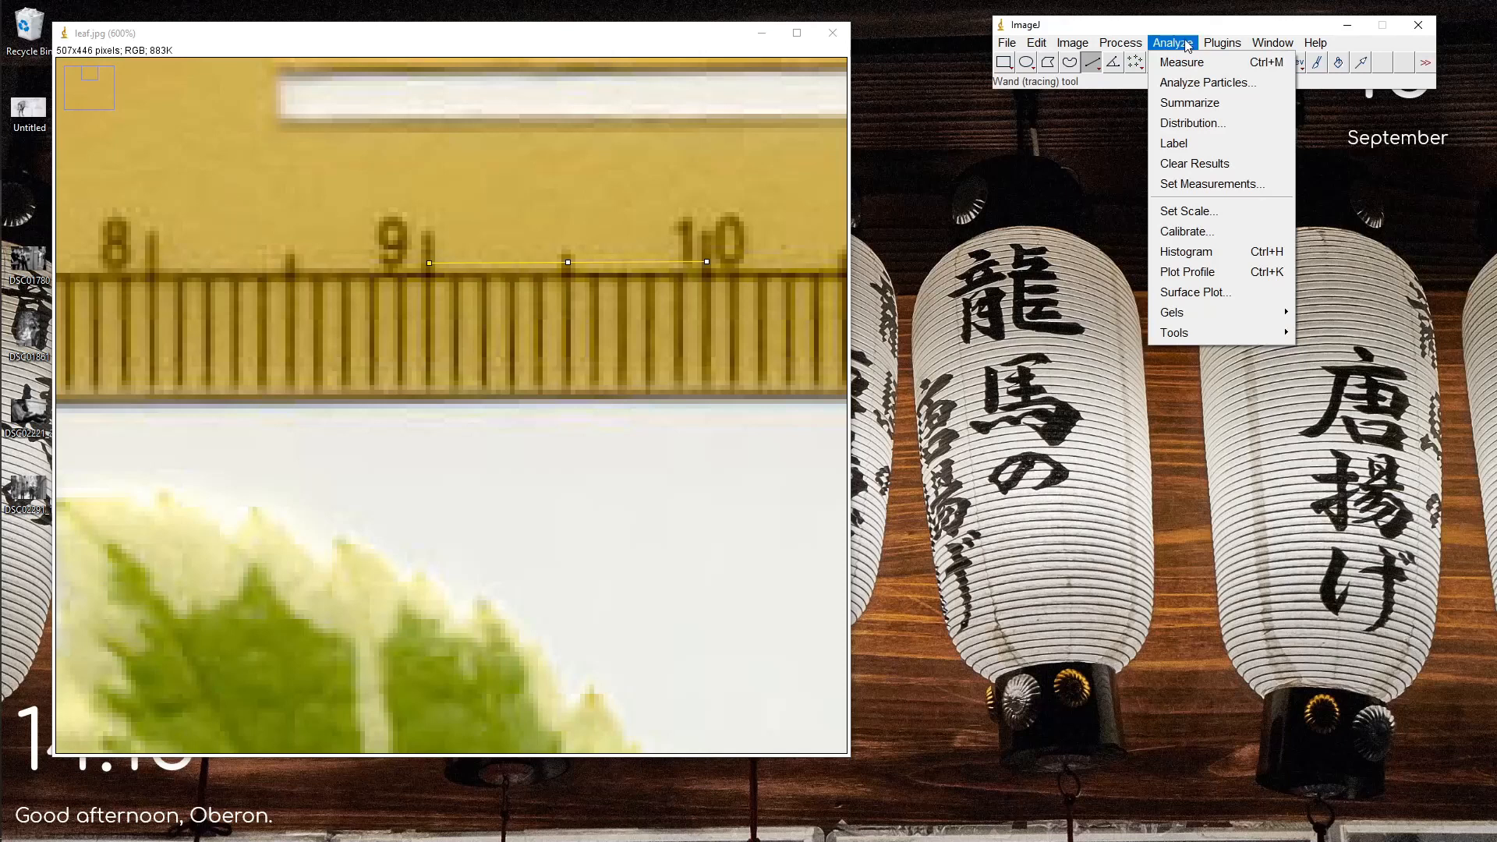
{"action": "left_click", "coordinate": [1229, 219]}
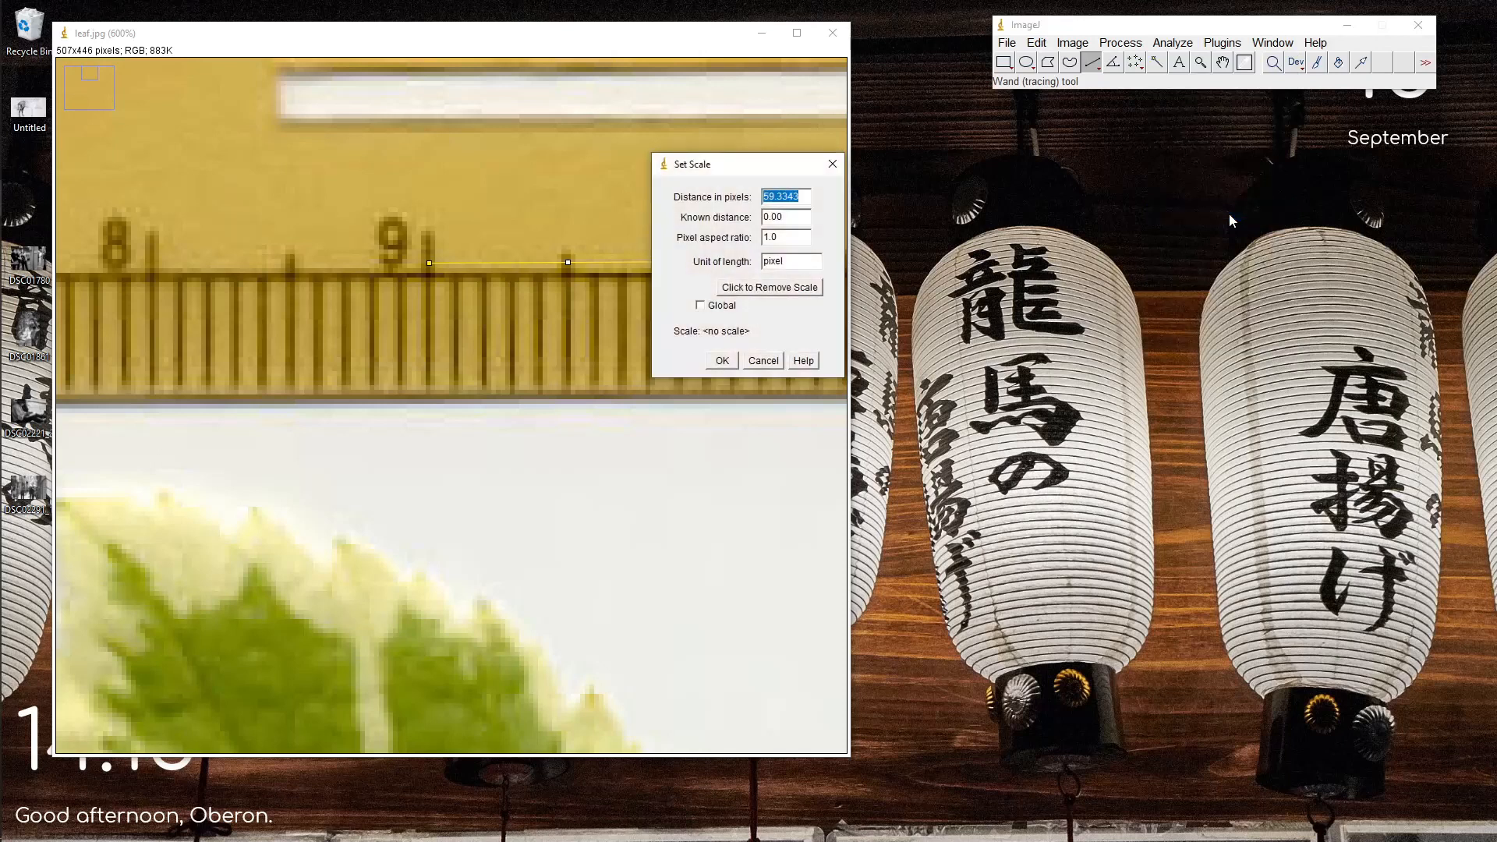
{"action": "left_click_drag", "start_coordinate": [782, 167], "coordinate": [1015, 195]}
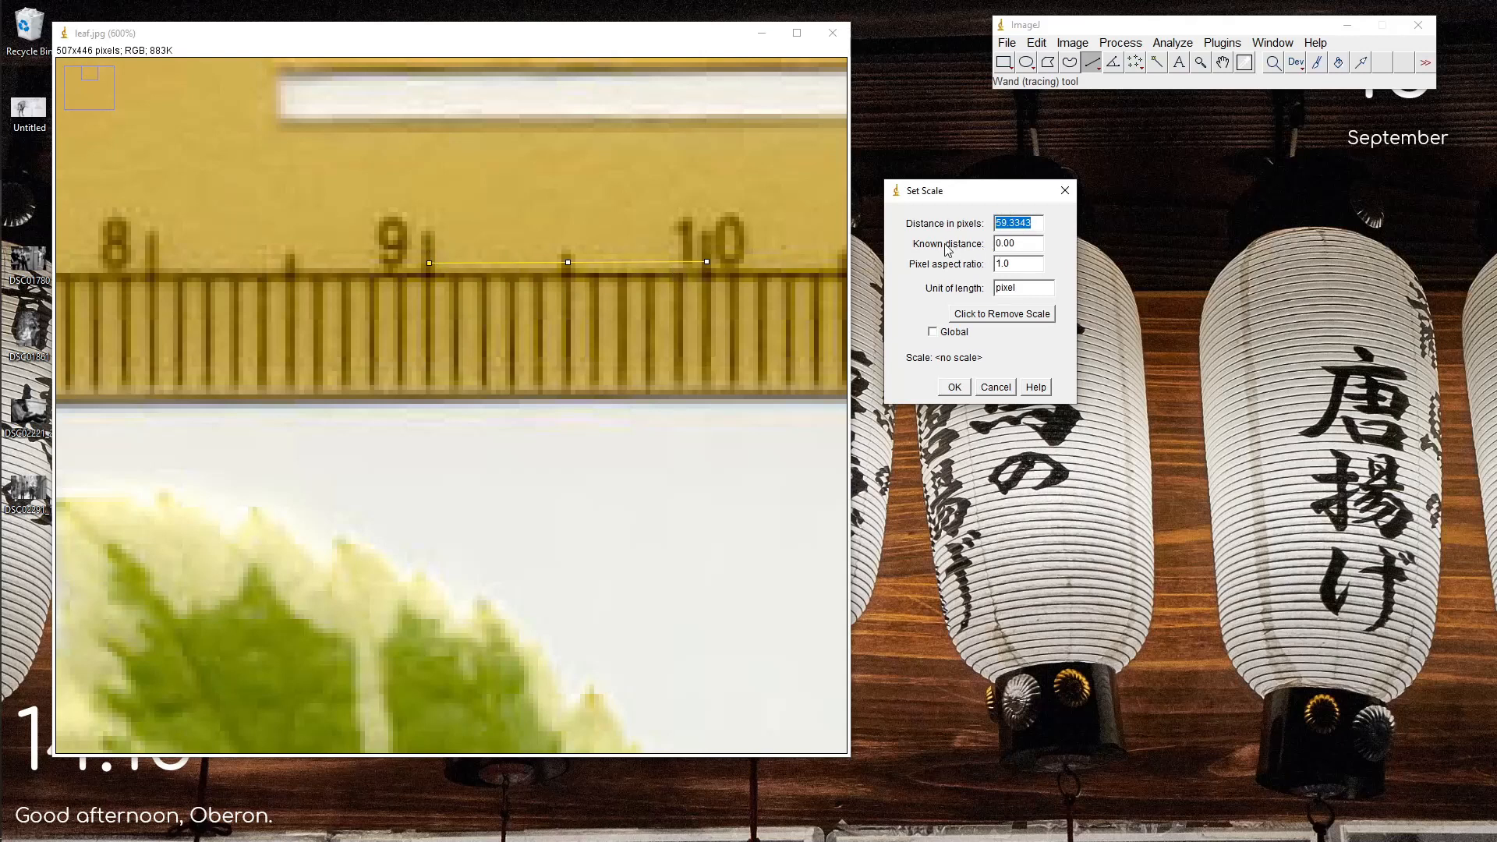
{"action": "left_click", "coordinate": [1021, 242]}
{"action": "mouse_move", "coordinate": [5, 225]}
{"action": "mouse_move", "coordinate": [9, 159]}
{"action": "left_click", "coordinate": [1023, 245]}
{"action": "key", "text": "BackSpace"}
{"action": "key", "text": "BackSpace"}
{"action": "key", "text": "BackSpace"}
{"action": "type", "text": "1"}
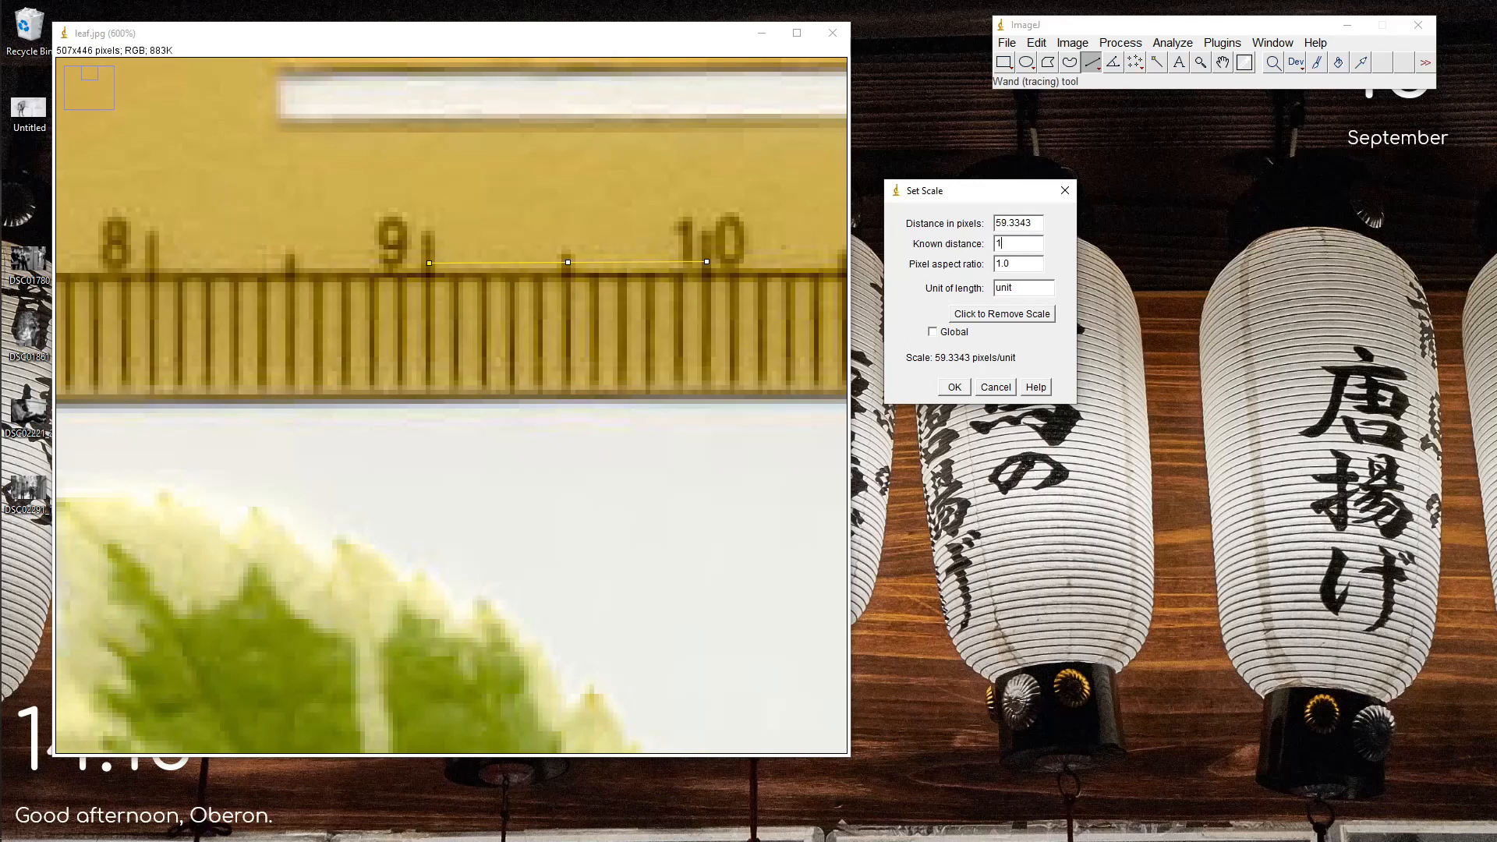
{"action": "type", "text": "0"}
Set the scale's unit of length to mm and apply the calibration to the leaf image.
{"action": "left_click", "coordinate": [1028, 287]}
{"action": "double_click", "coordinate": [1028, 287]}
{"action": "type", "text": "mm"}
{"action": "left_click_drag", "start_coordinate": [980, 191], "coordinate": [970, 129]}
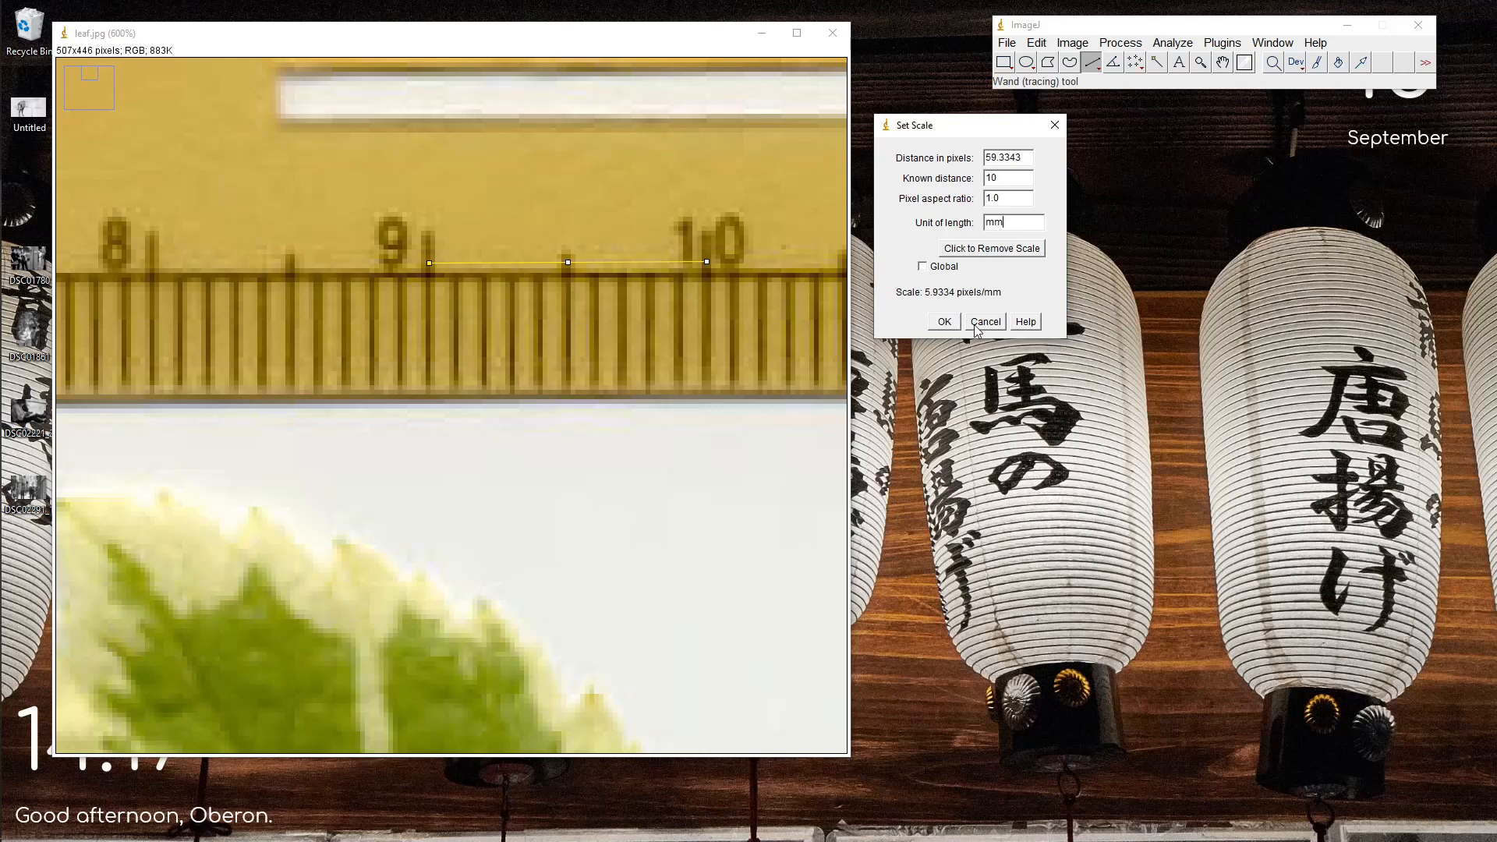
{"action": "left_click", "coordinate": [940, 325]}
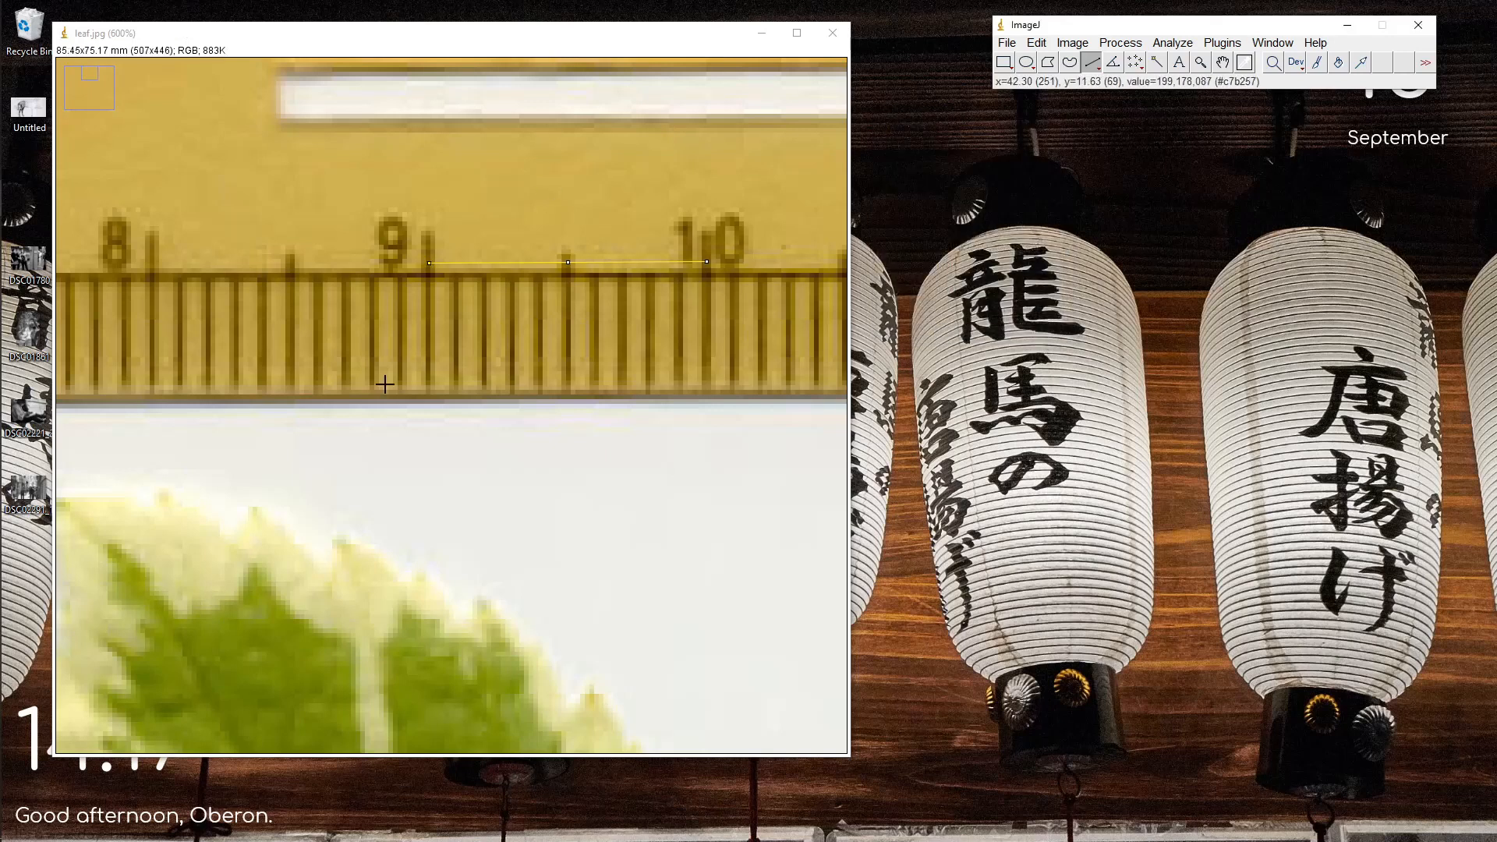
Return the leaf image to 200% magnification and review its scale settings.
{"action": "key", "text": "minus"}
{"action": "key", "text": "minus"}
{"action": "key", "text": "minus"}
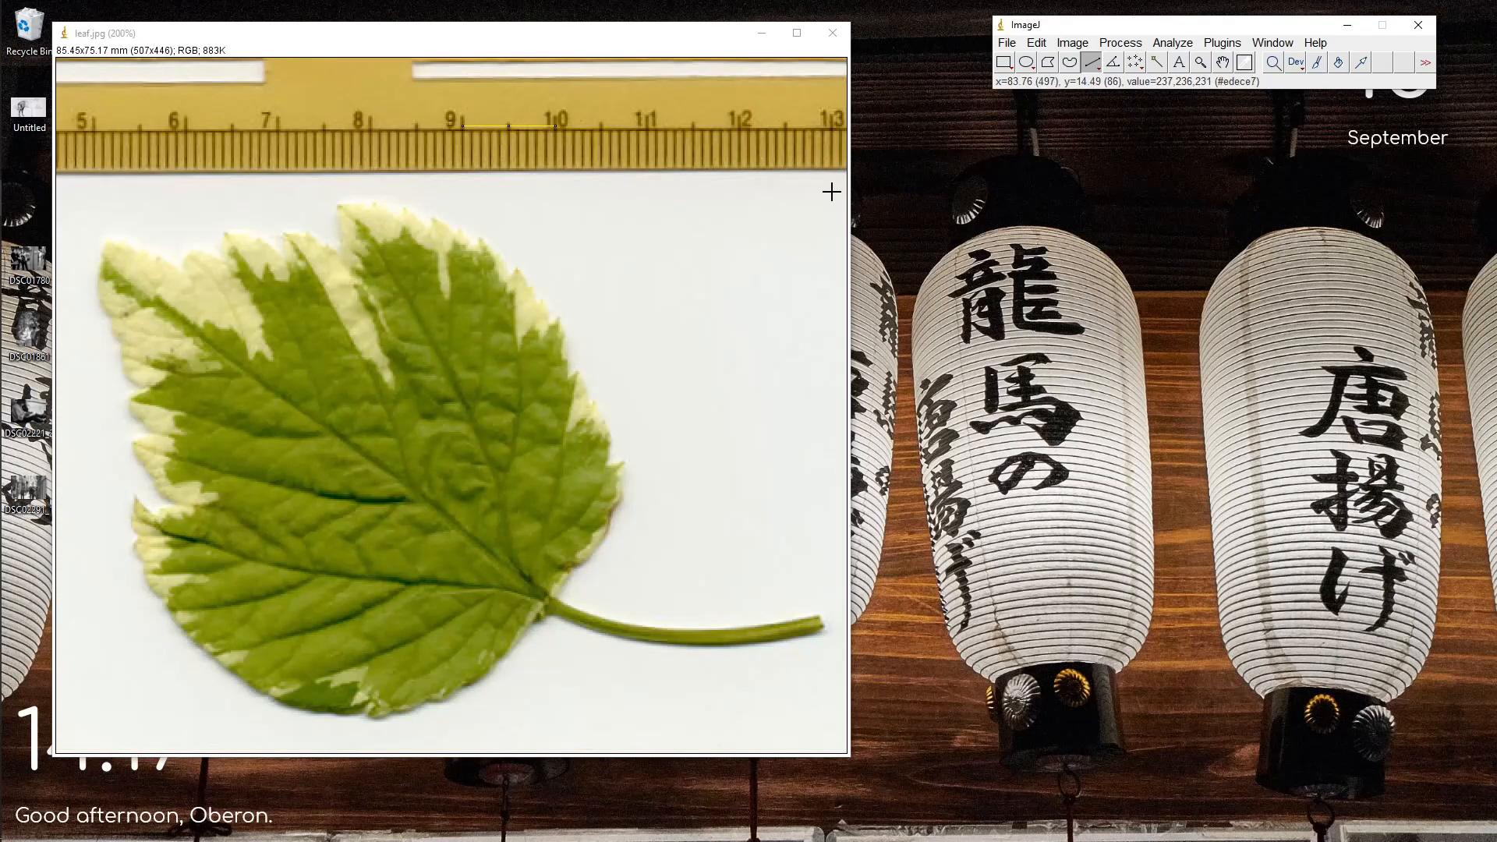
{"action": "double_click", "coordinate": [1092, 60]}
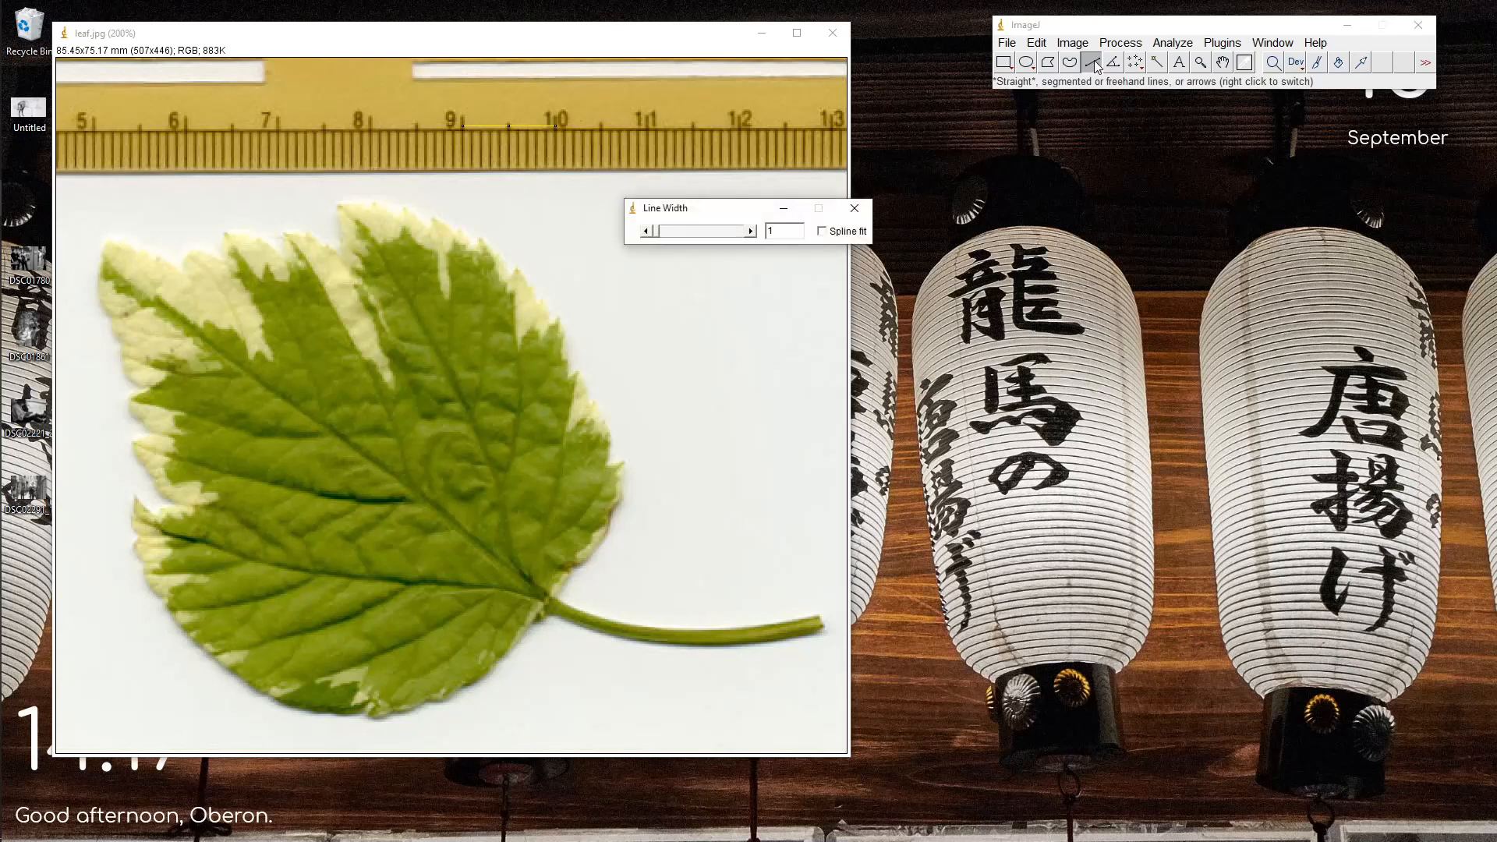
{"action": "left_click", "coordinate": [858, 209]}
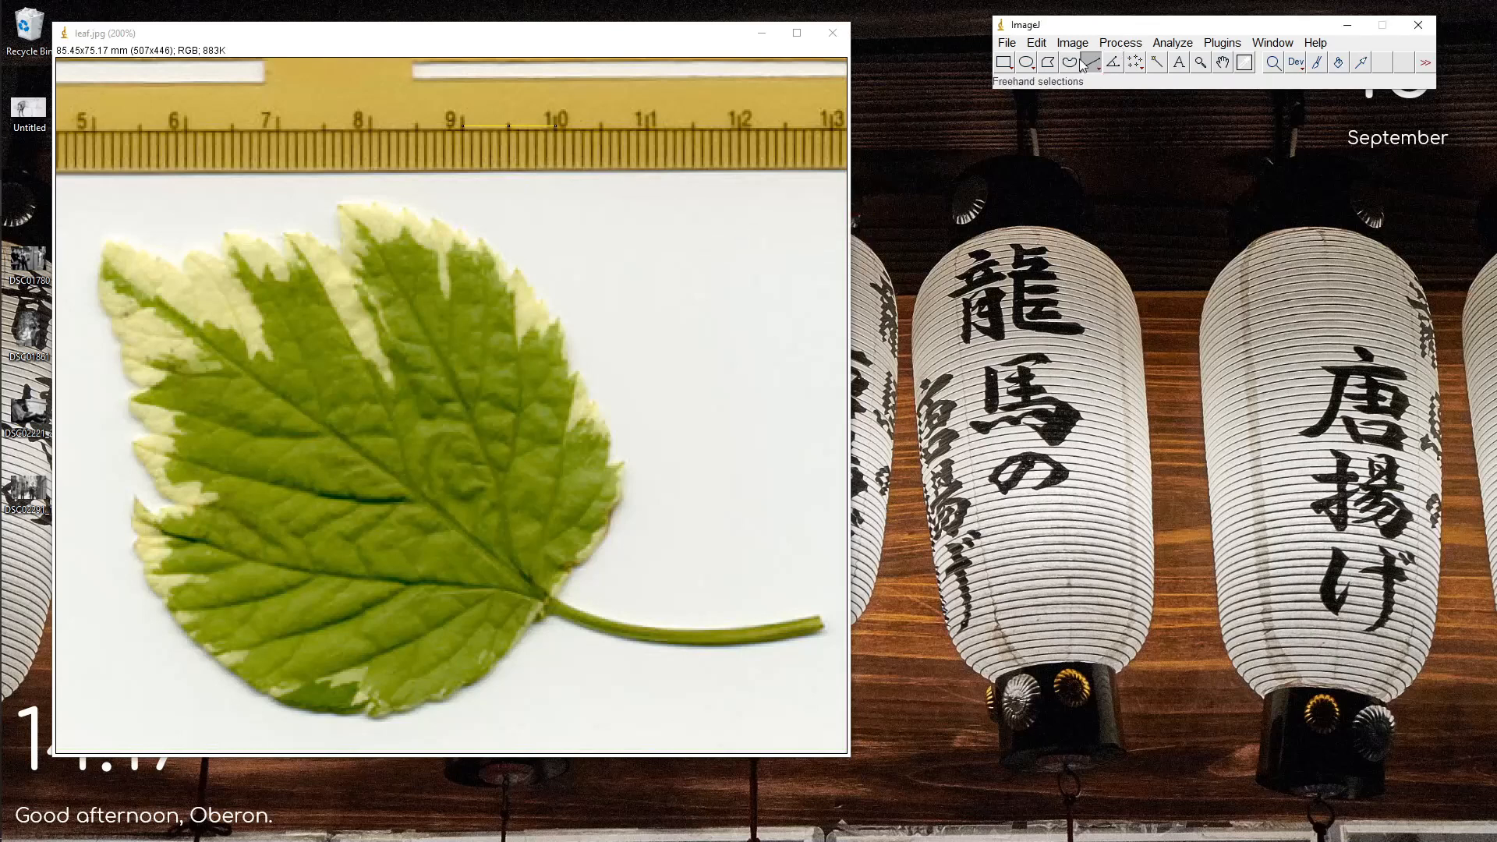
{"action": "left_click", "coordinate": [1172, 43]}
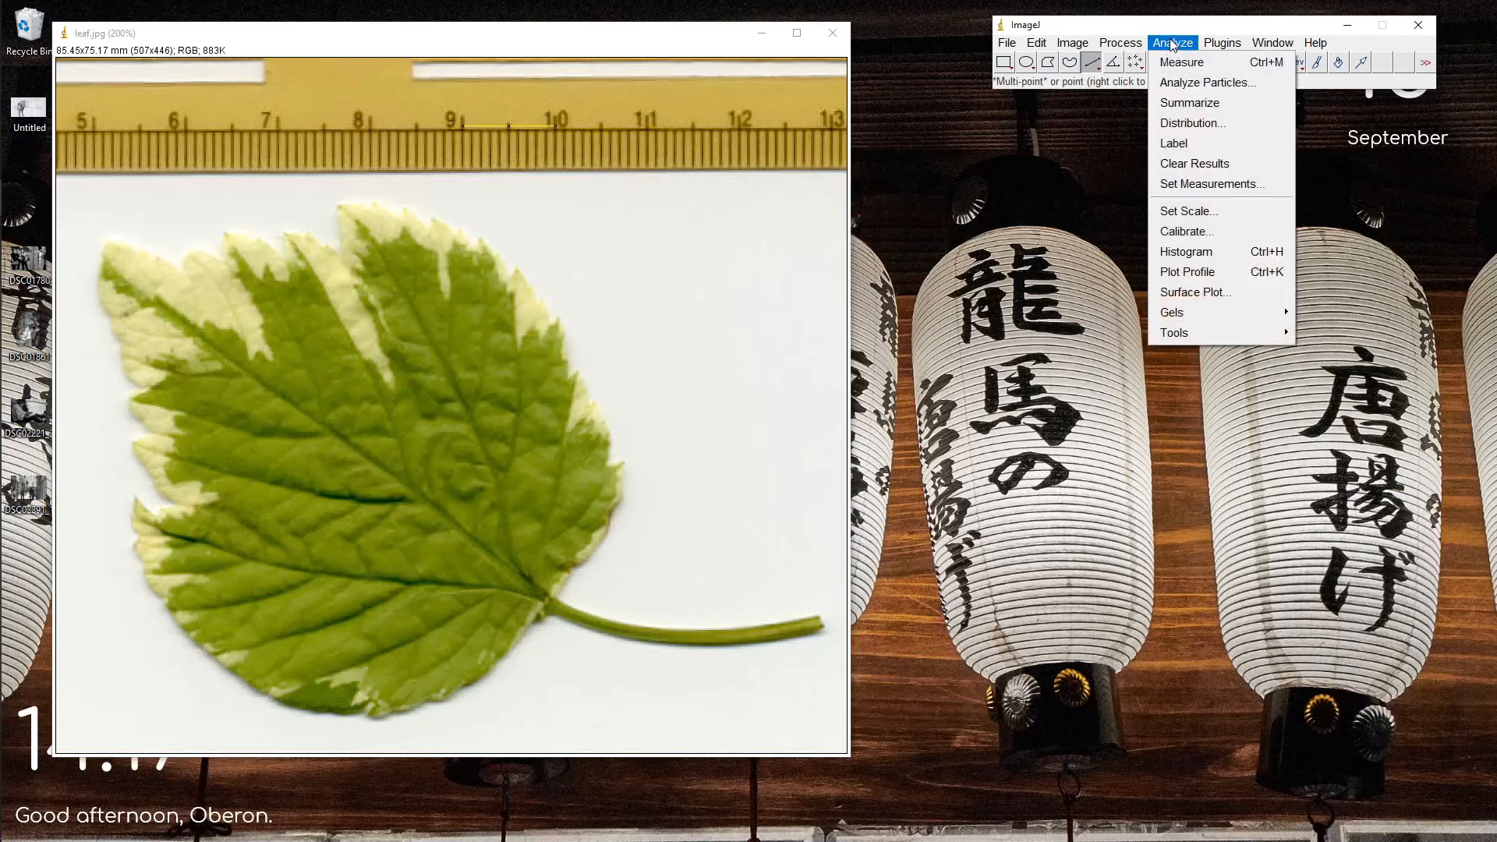
{"action": "left_click", "coordinate": [1206, 216]}
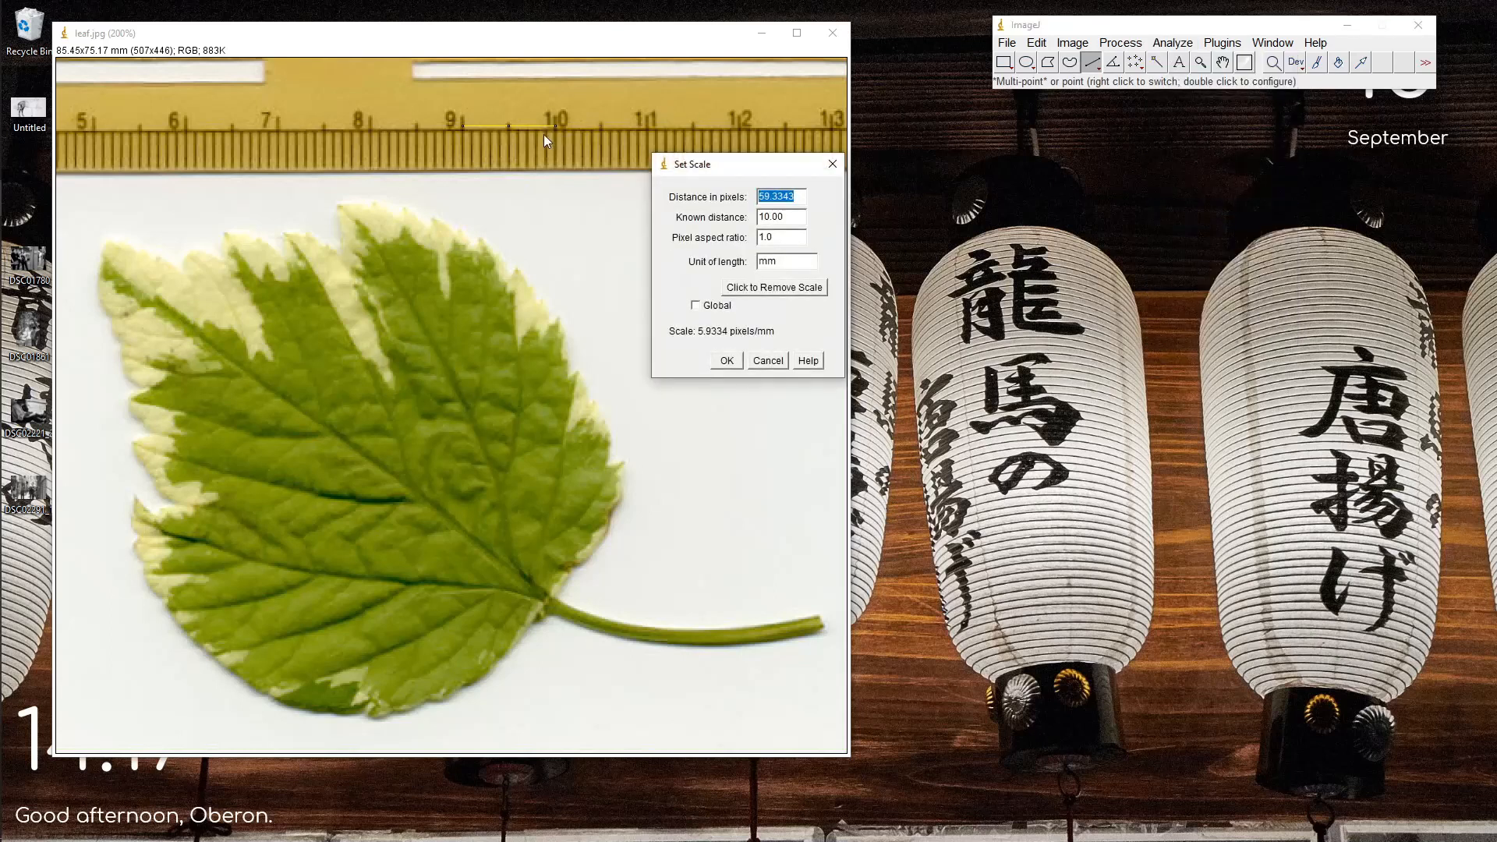
{"action": "left_click", "coordinate": [833, 162]}
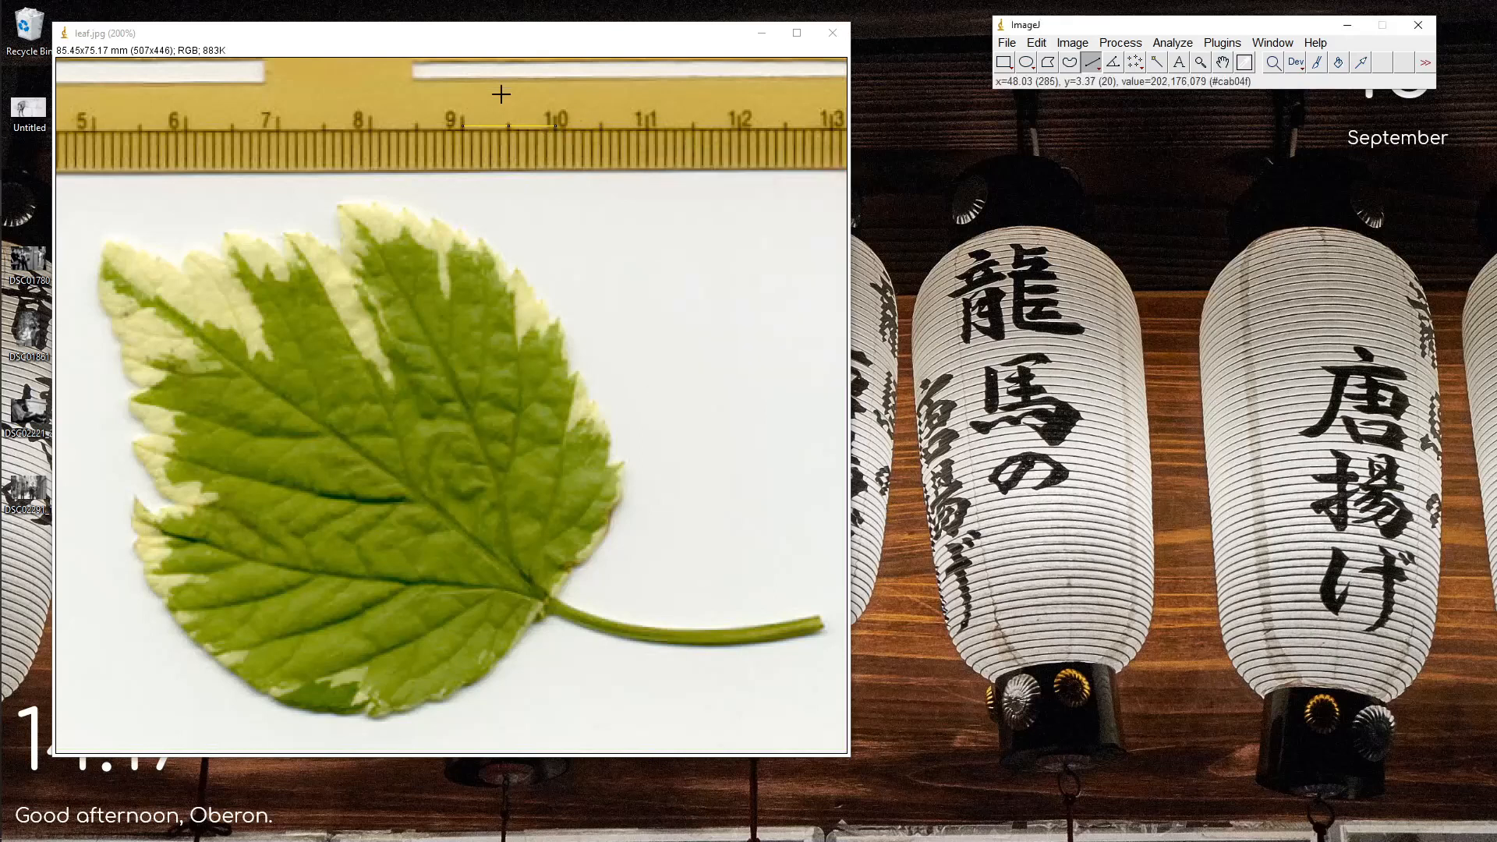
Measure the line between the 9 and 10 ruler marks and close the results table.
{"action": "scroll", "coordinate": [501, 94], "scroll_direction": "up", "scroll_amount": 5}
{"action": "scroll", "coordinate": [507, 125], "scroll_direction": "down", "scroll_amount": 1}
{"action": "scroll", "coordinate": [538, 152], "scroll_direction": "down", "scroll_amount": 1}
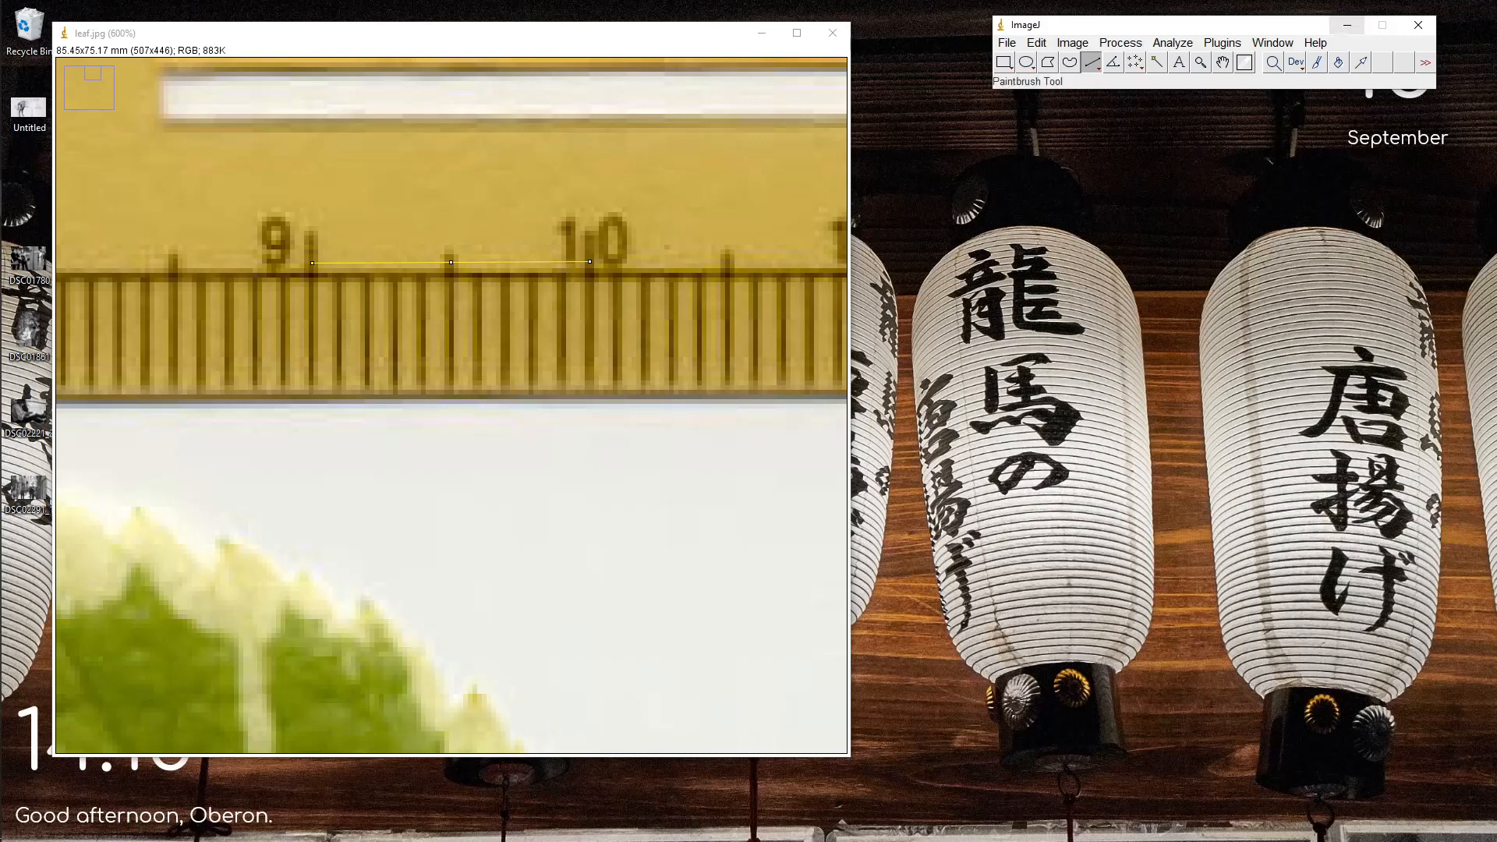
{"action": "left_click", "coordinate": [1170, 44]}
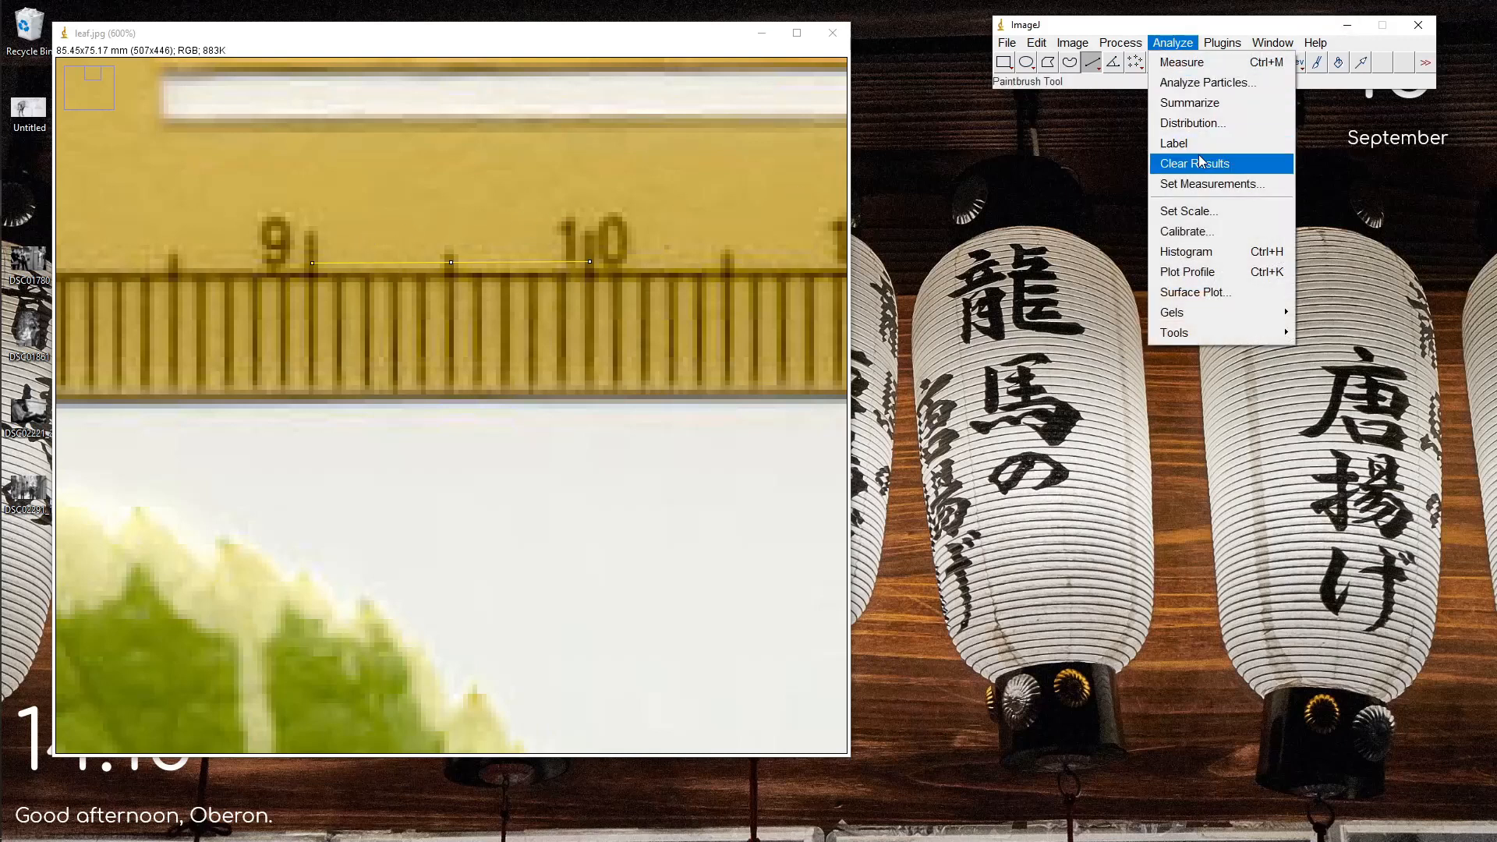
{"action": "left_click", "coordinate": [1200, 62]}
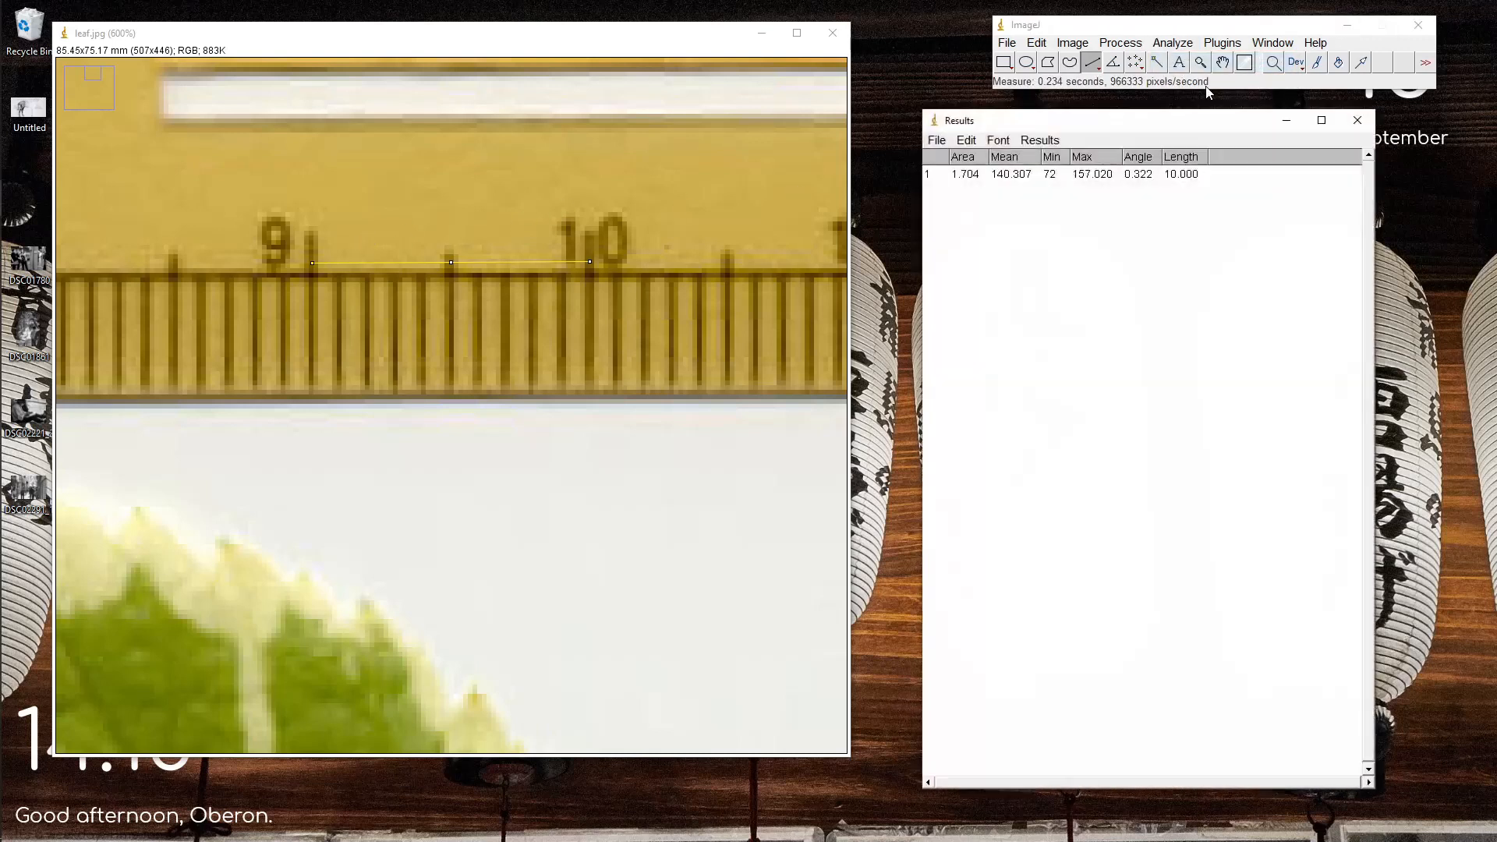
{"action": "left_click", "coordinate": [1357, 120]}
{"action": "left_click", "coordinate": [743, 264]}
Make the leaf image's scale calibration global so it applies to all images.
{"action": "left_click", "coordinate": [1173, 42]}
{"action": "left_click", "coordinate": [1192, 209]}
{"action": "left_click_drag", "start_coordinate": [772, 178], "coordinate": [995, 163]}
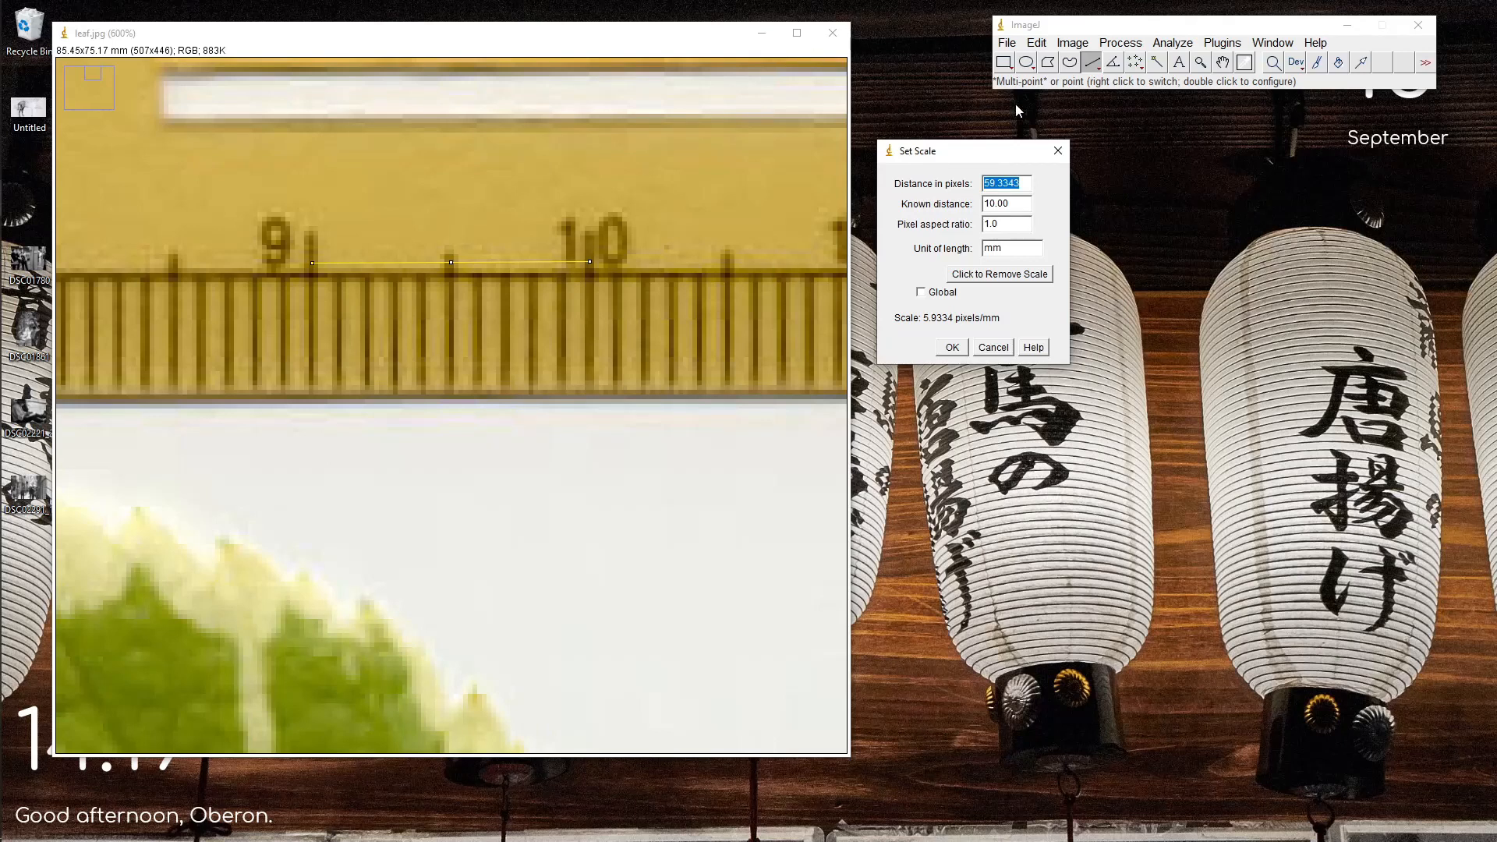
{"action": "left_click", "coordinate": [1023, 207]}
{"action": "double_click", "coordinate": [1013, 246]}
{"action": "left_click", "coordinate": [921, 293]}
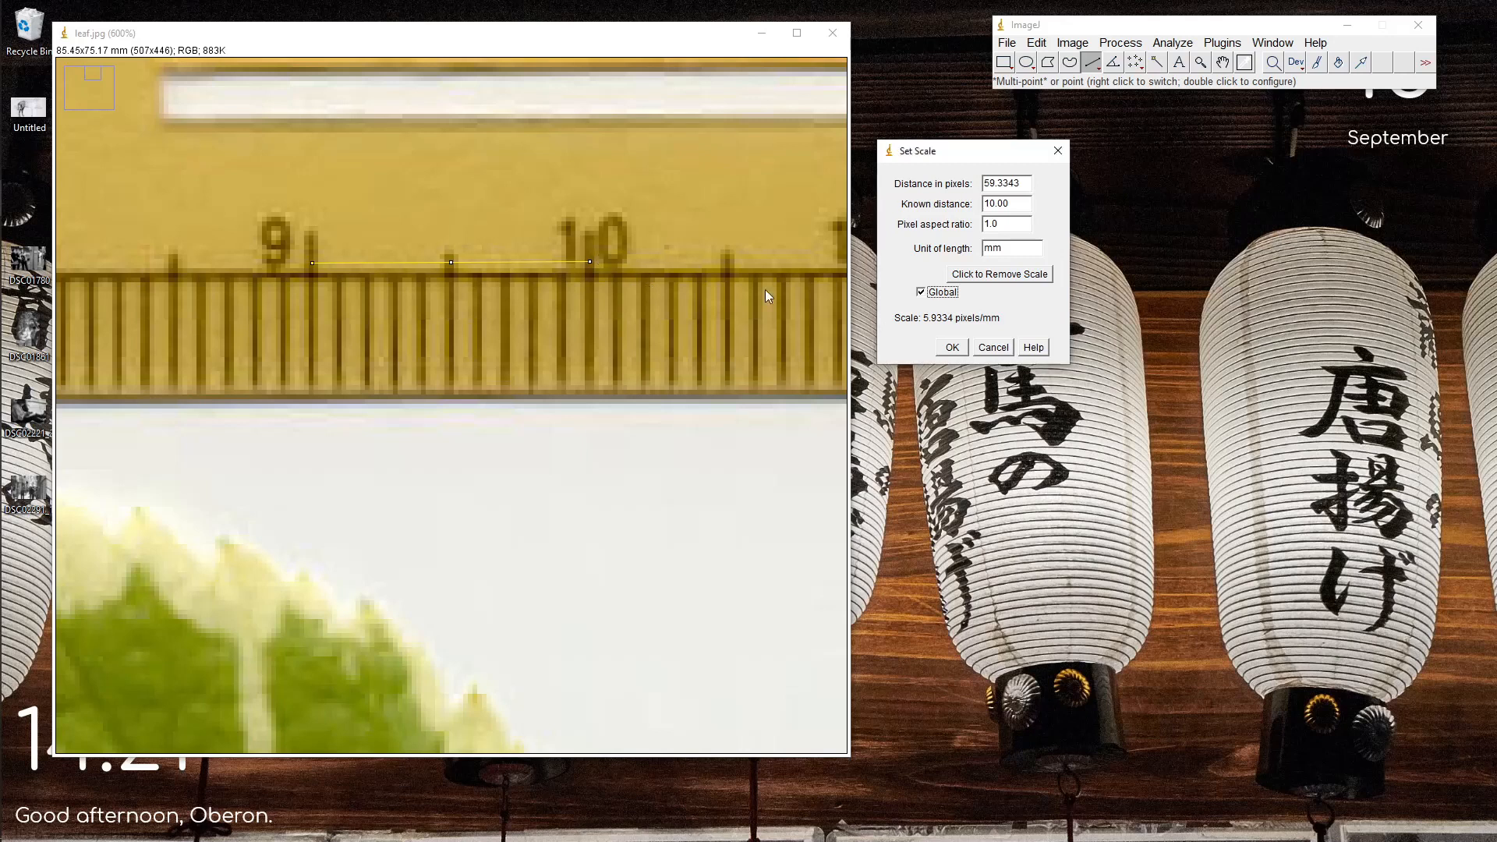
{"action": "left_click", "coordinate": [952, 348]}
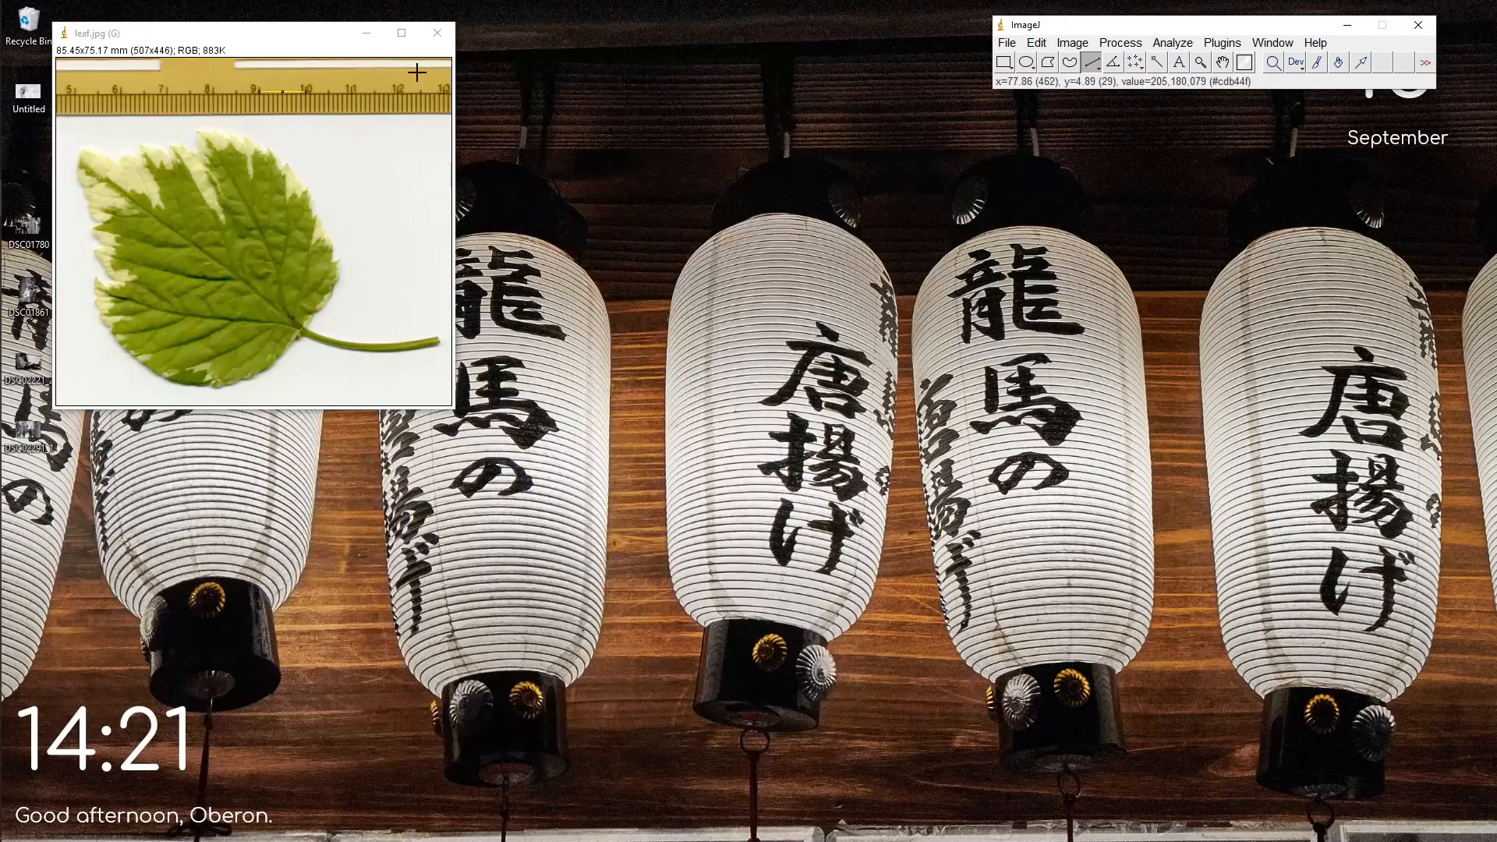
Choose the Straight Line variant of the line tool for measuring the leaf.
{"action": "key", "text": "plus"}
{"action": "key", "text": "plus"}
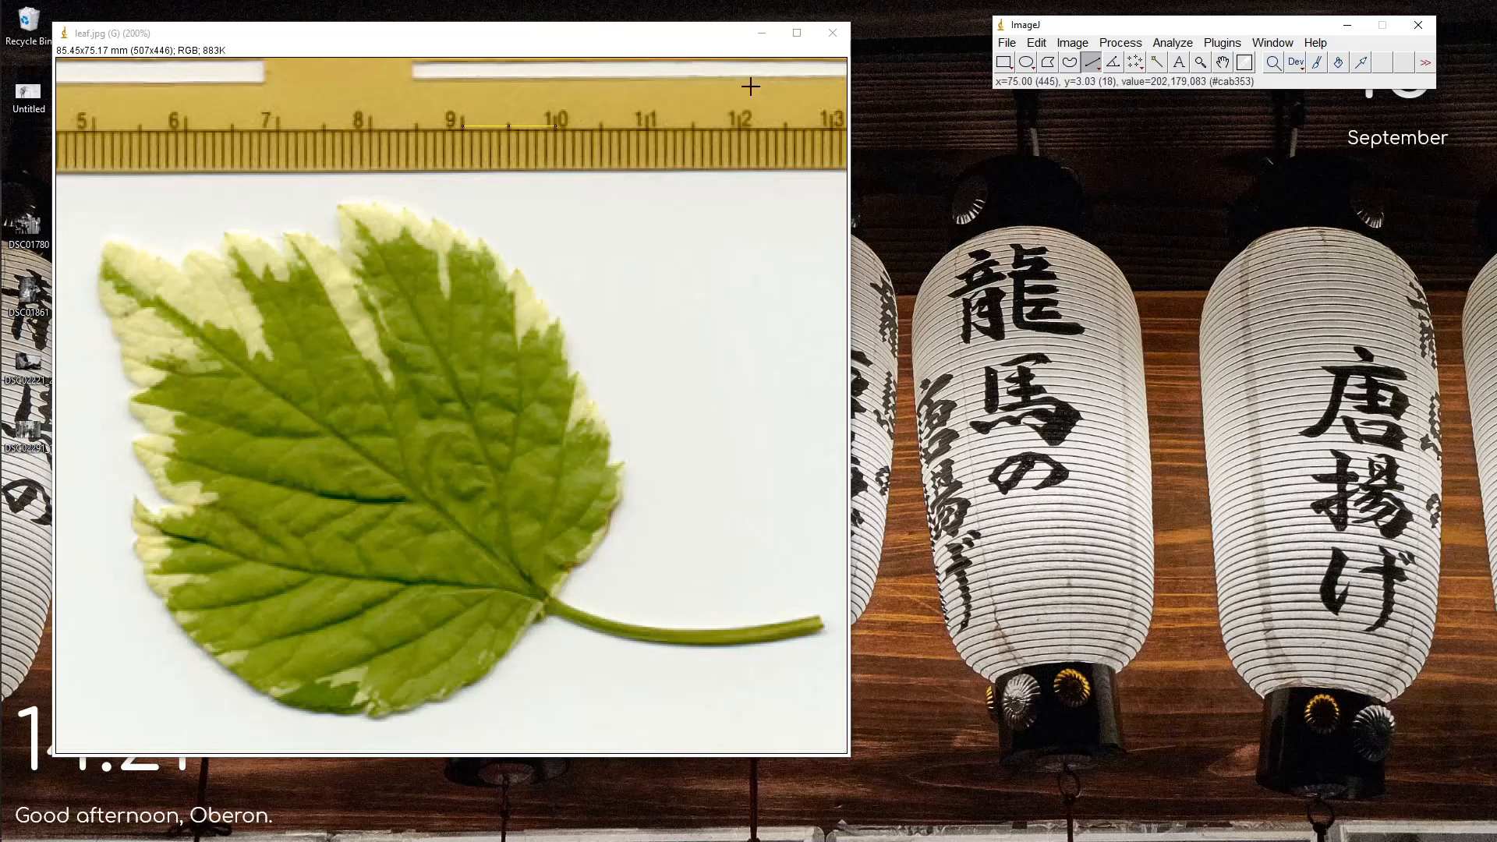
{"action": "right_click", "coordinate": [1097, 64]}
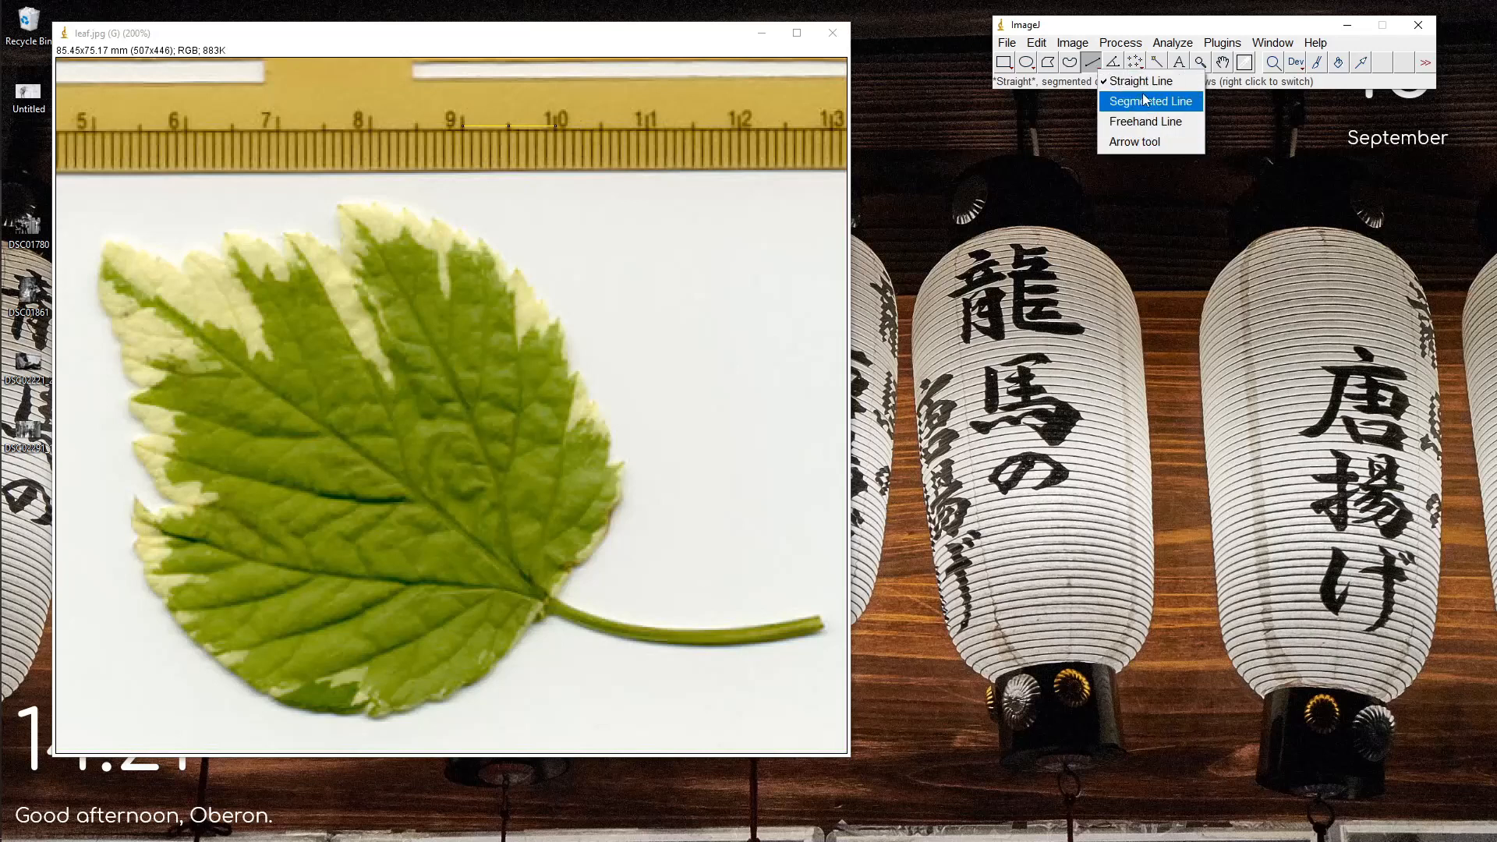
{"action": "right_click", "coordinate": [1094, 65]}
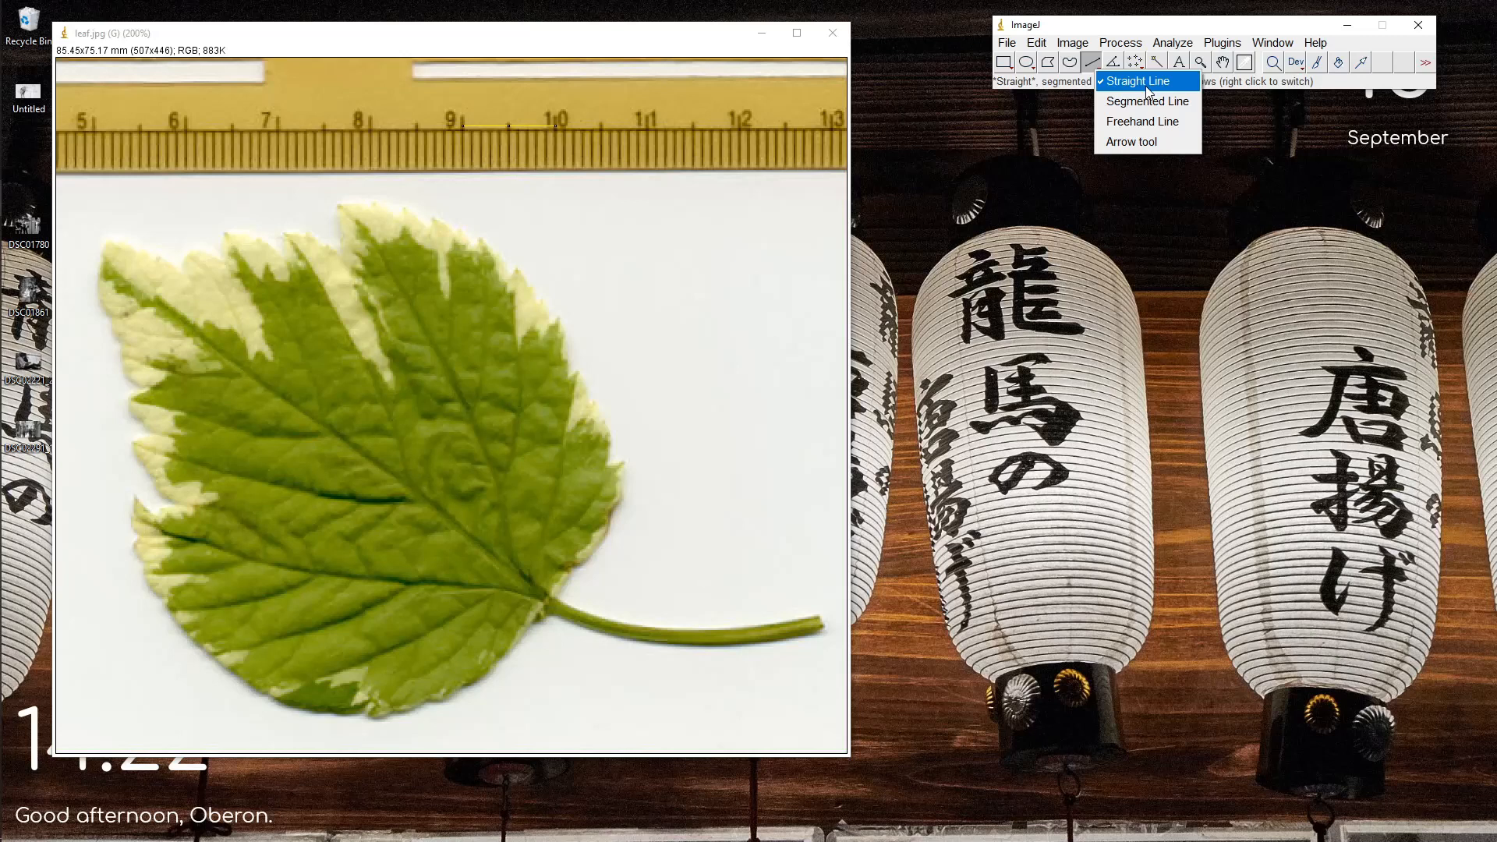
{"action": "left_click", "coordinate": [1145, 83]}
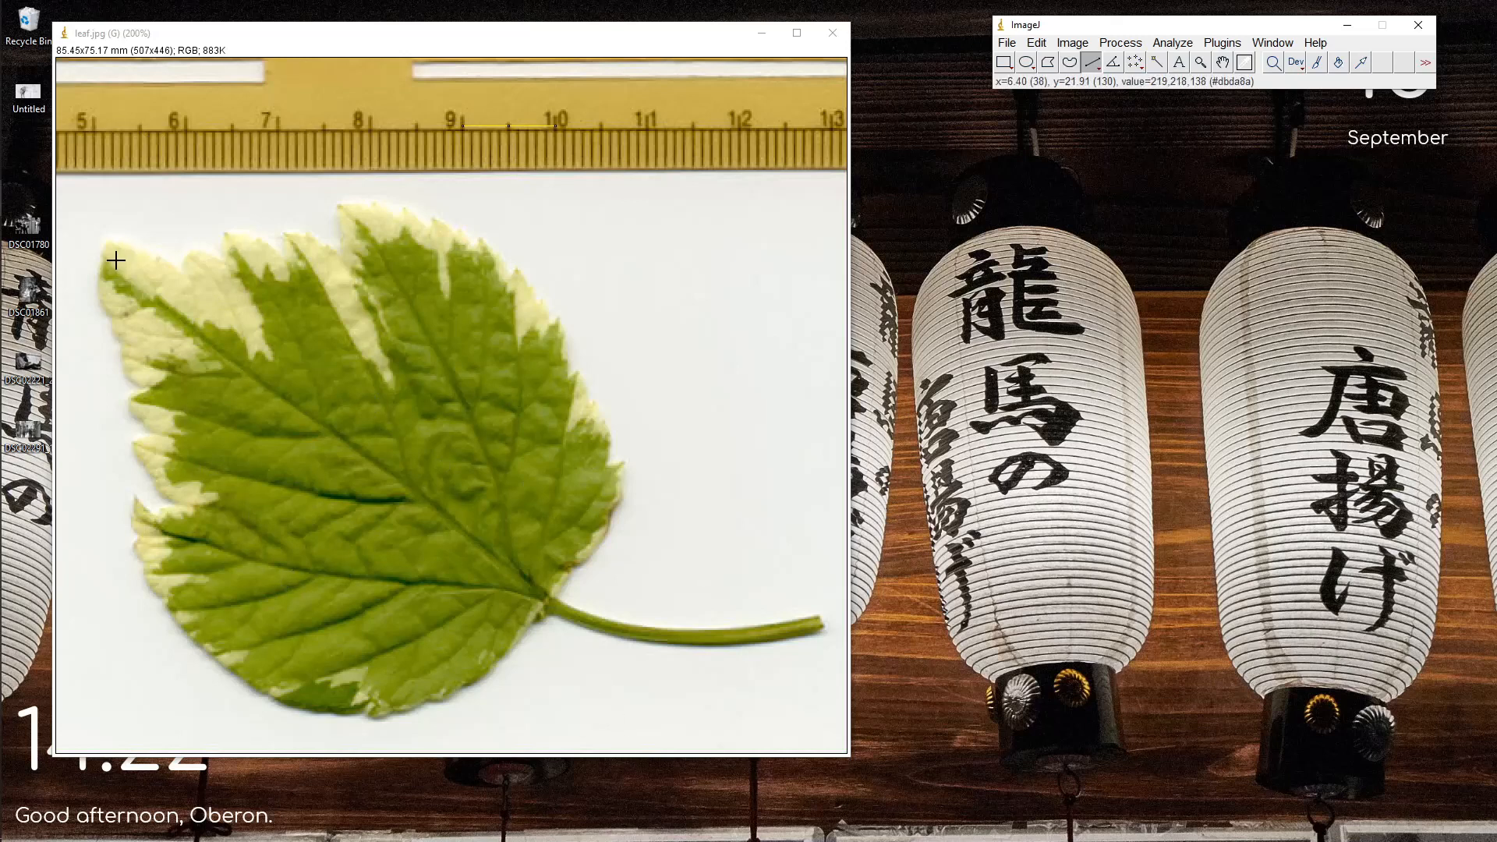
Examine the leaf's upper-left tip at up to 1200% magnification, as well as the blade down to the stem.
{"action": "key", "text": "plus"}
{"action": "key", "text": "minus"}
{"action": "key", "text": "plus"}
{"action": "key", "text": "plus"}
{"action": "key", "text": "plus"}
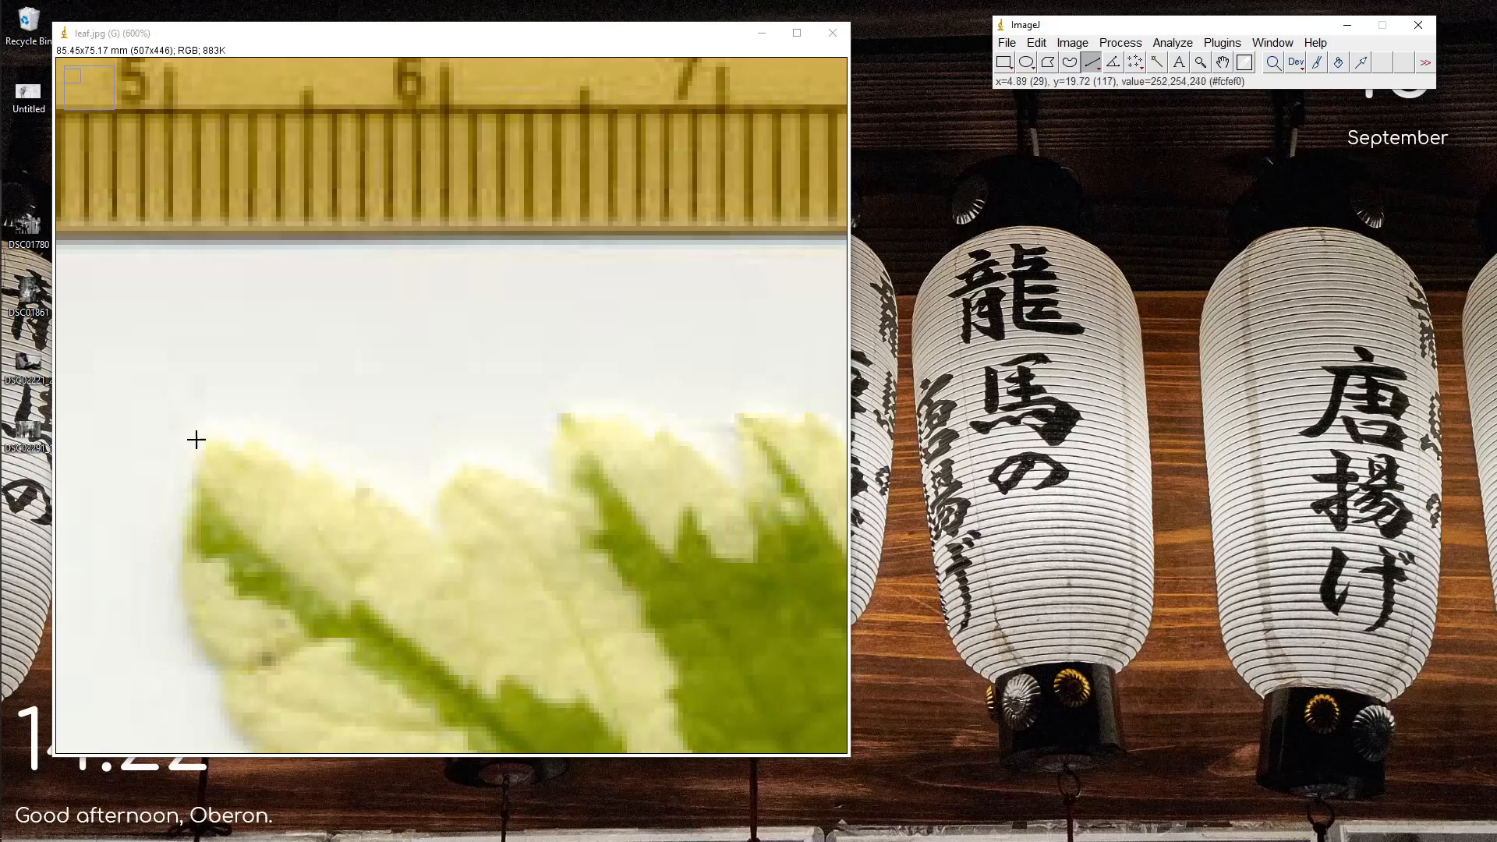
{"action": "key", "text": "plus"}
{"action": "key", "text": "plus"}
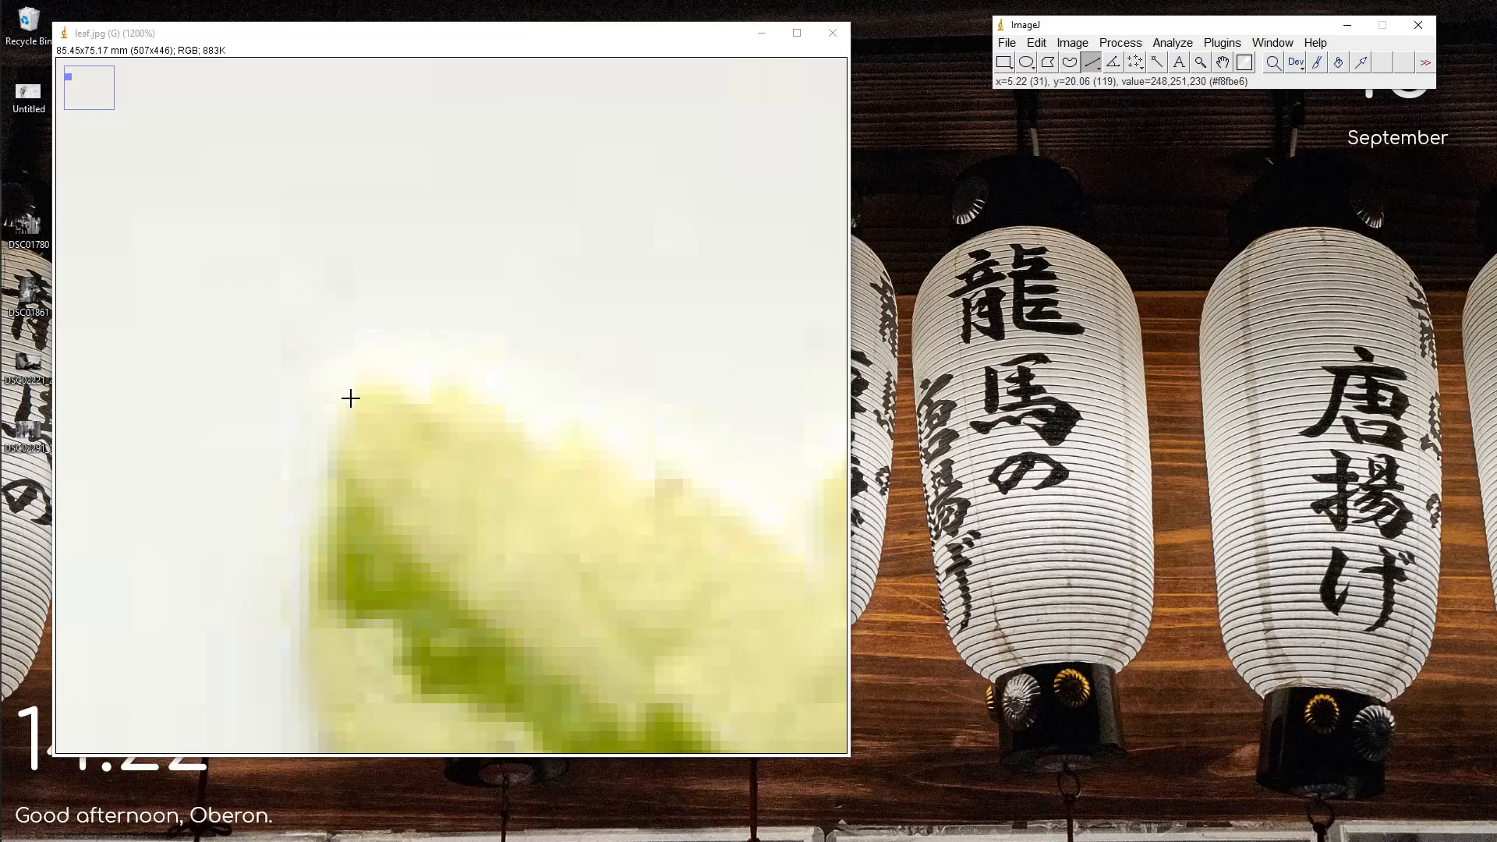
{"action": "scroll", "coordinate": [471, 272], "scroll_direction": "down", "scroll_amount": 4}
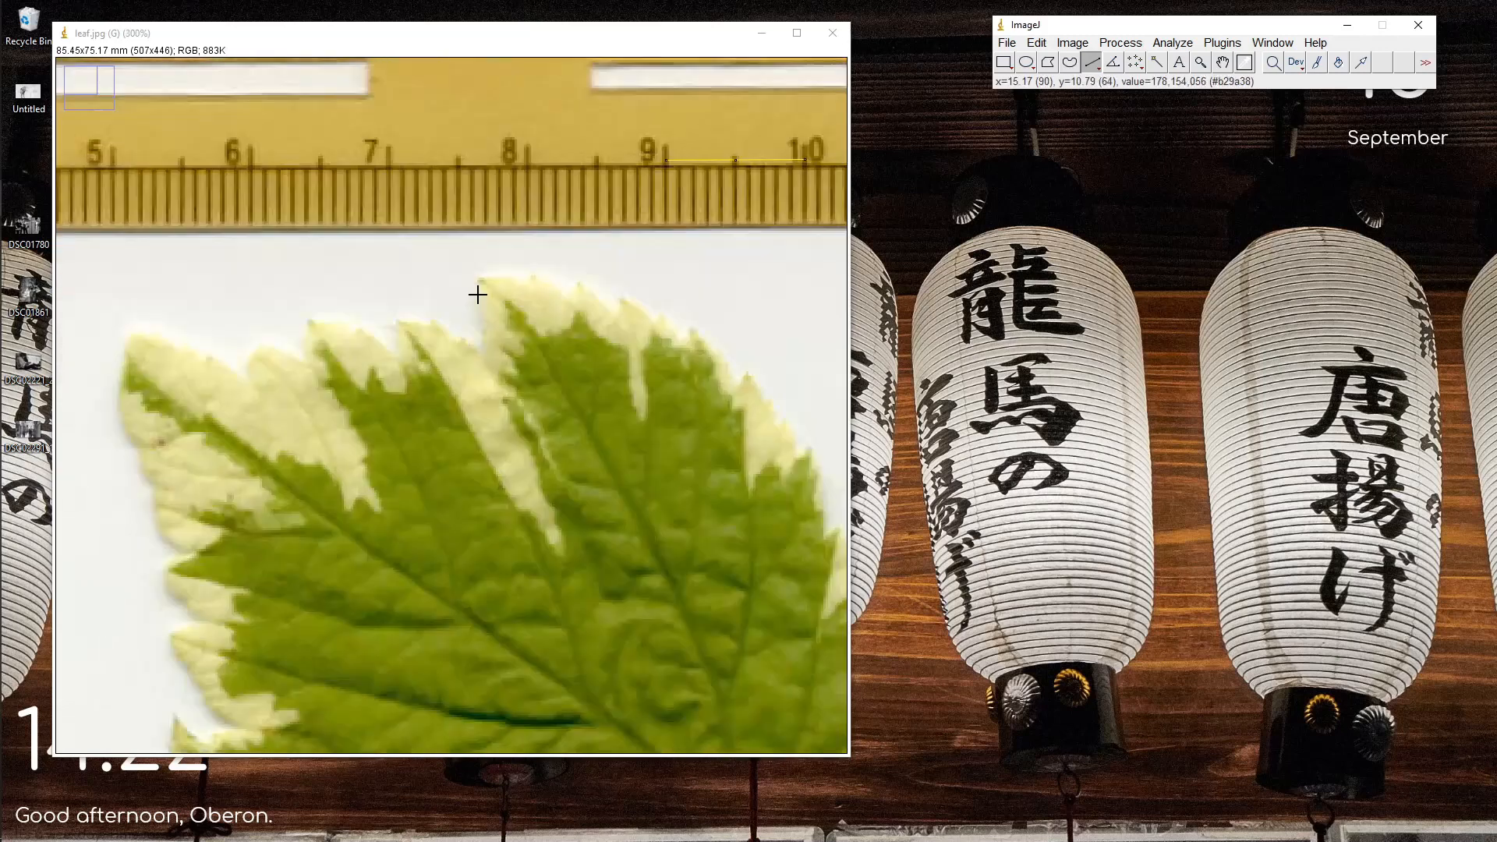
{"action": "scroll", "coordinate": [477, 294], "scroll_direction": "down", "scroll_amount": 3}
{"action": "scroll", "coordinate": [260, 286], "scroll_direction": "up", "scroll_amount": 3}
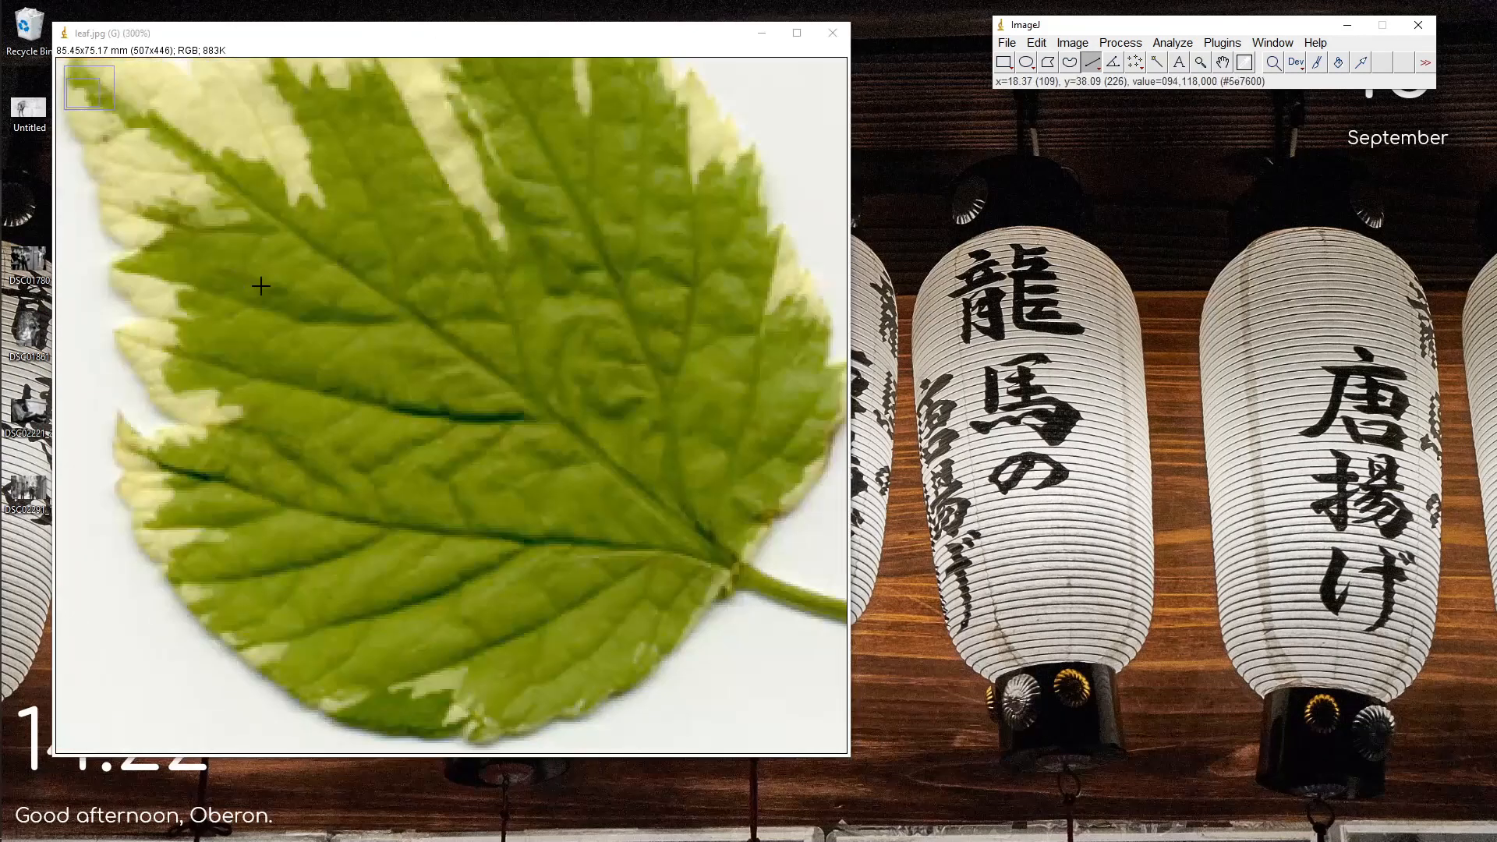
{"action": "scroll", "coordinate": [260, 286], "scroll_direction": "down", "scroll_amount": 2}
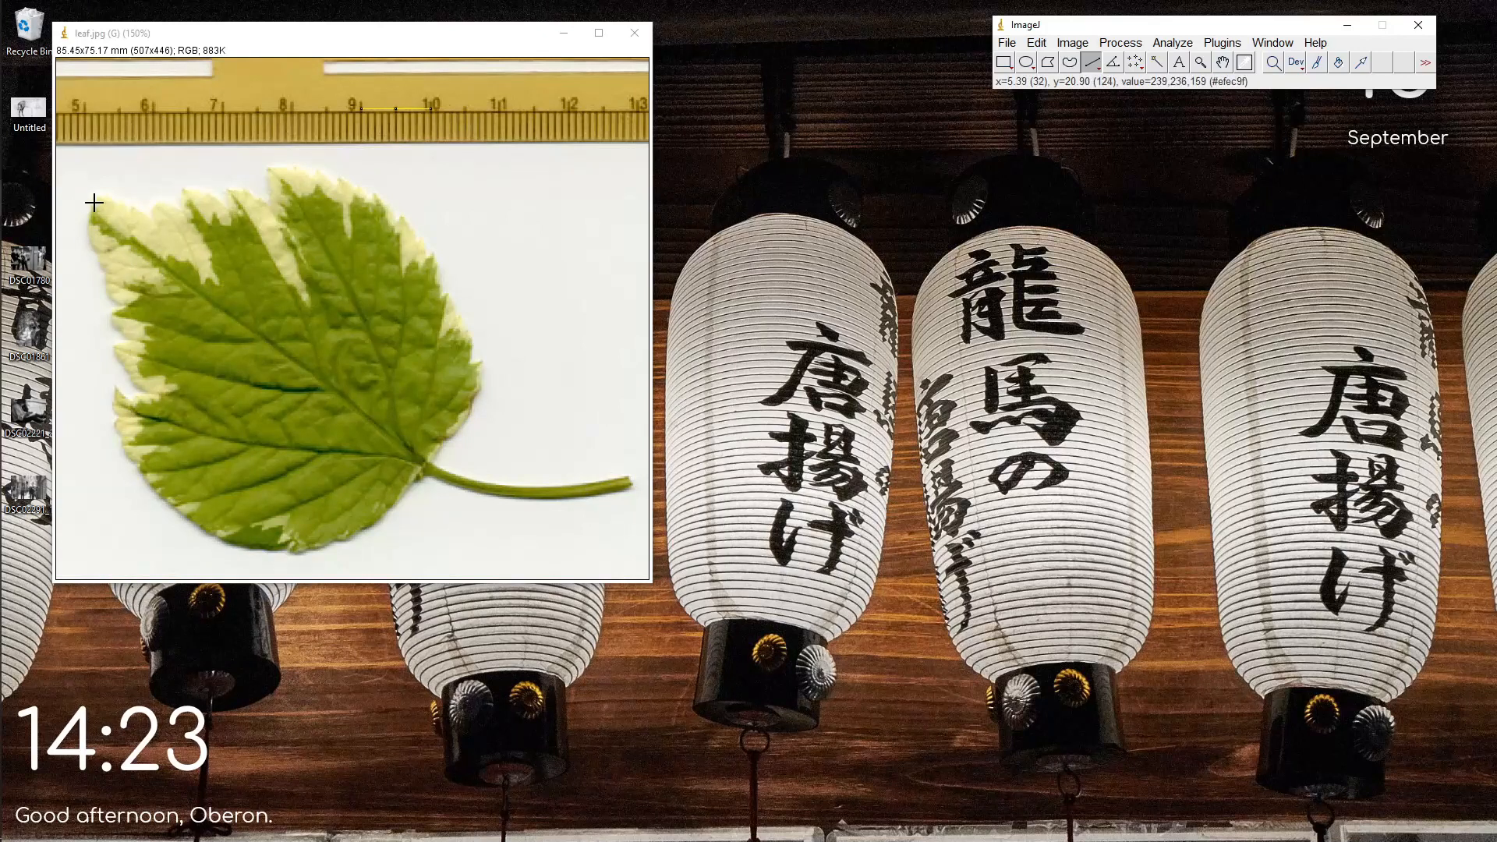
Draw a straight line about 61 mm long from the leaf's upper-left tip to the point where the blade meets the stem.
{"action": "key", "text": "plus"}
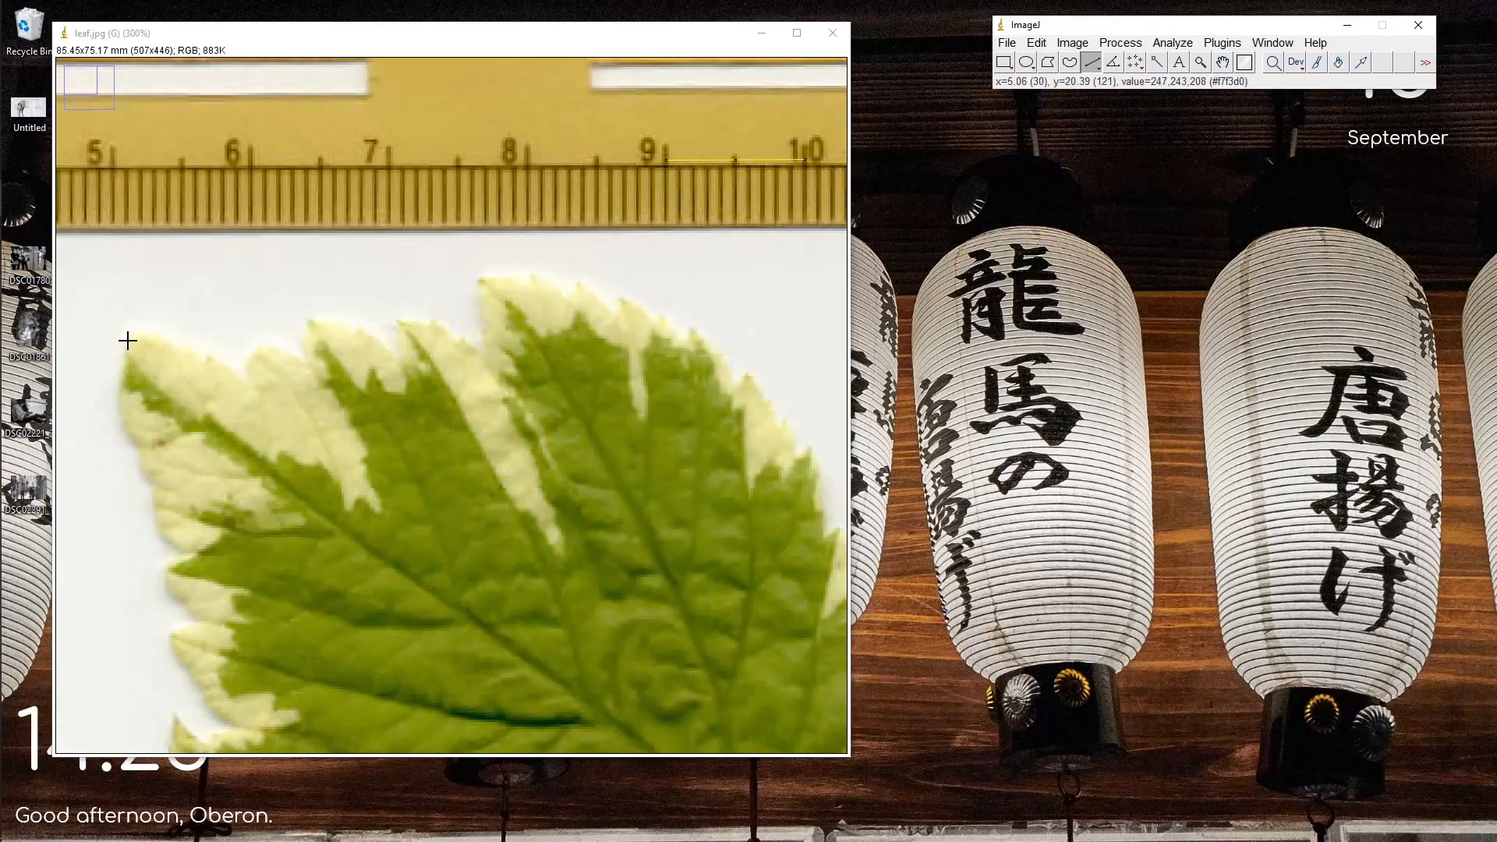
{"action": "left_click_drag", "start_coordinate": [128, 340], "coordinate": [654, 731]}
{"action": "key", "text": "minus"}
{"action": "key", "text": "minus"}
{"action": "key", "text": "plus"}
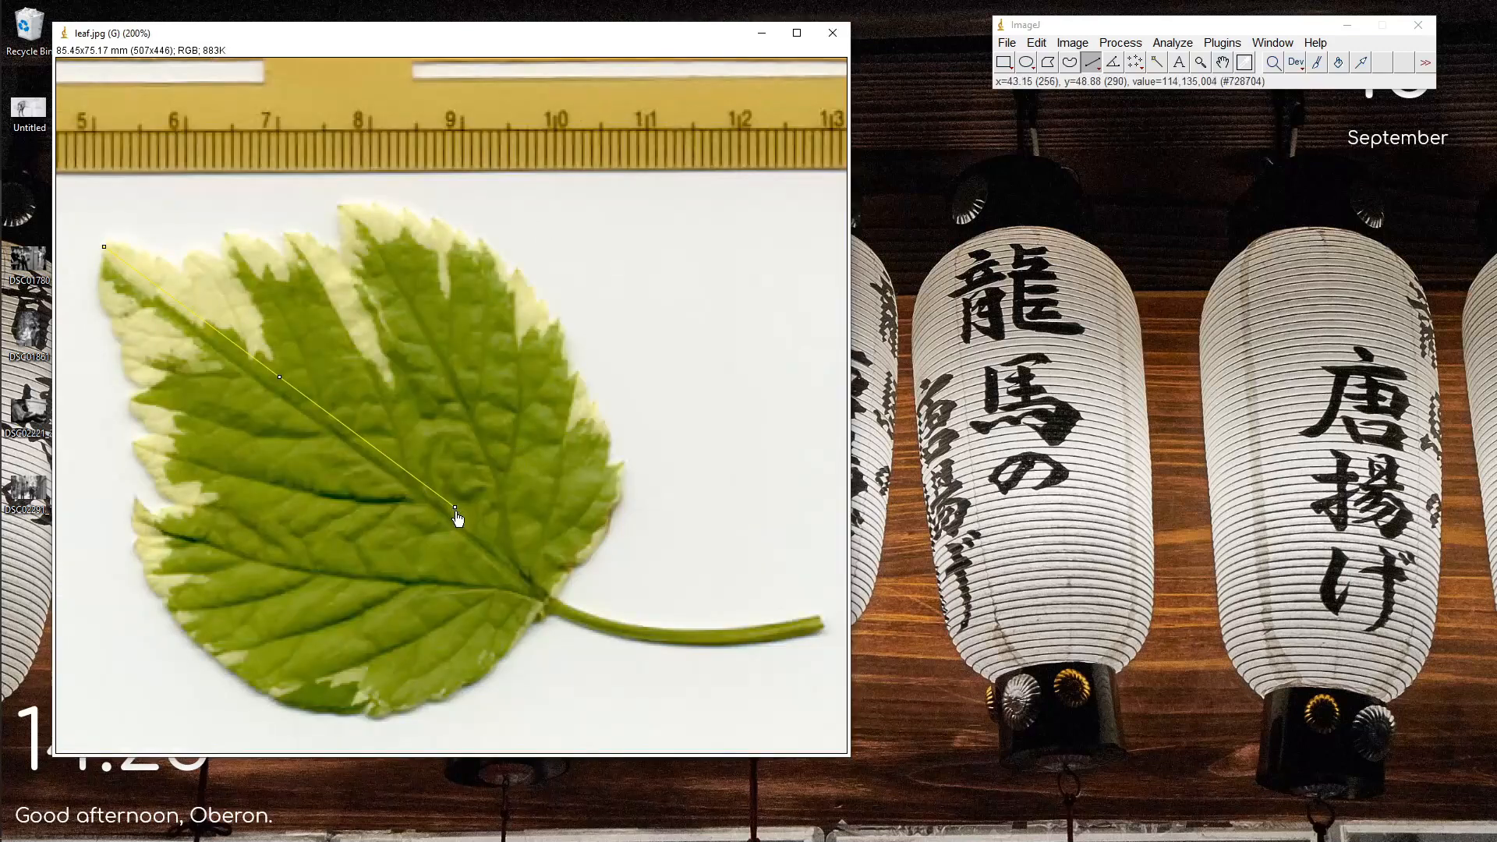
{"action": "left_click_drag", "start_coordinate": [457, 513], "coordinate": [550, 600]}
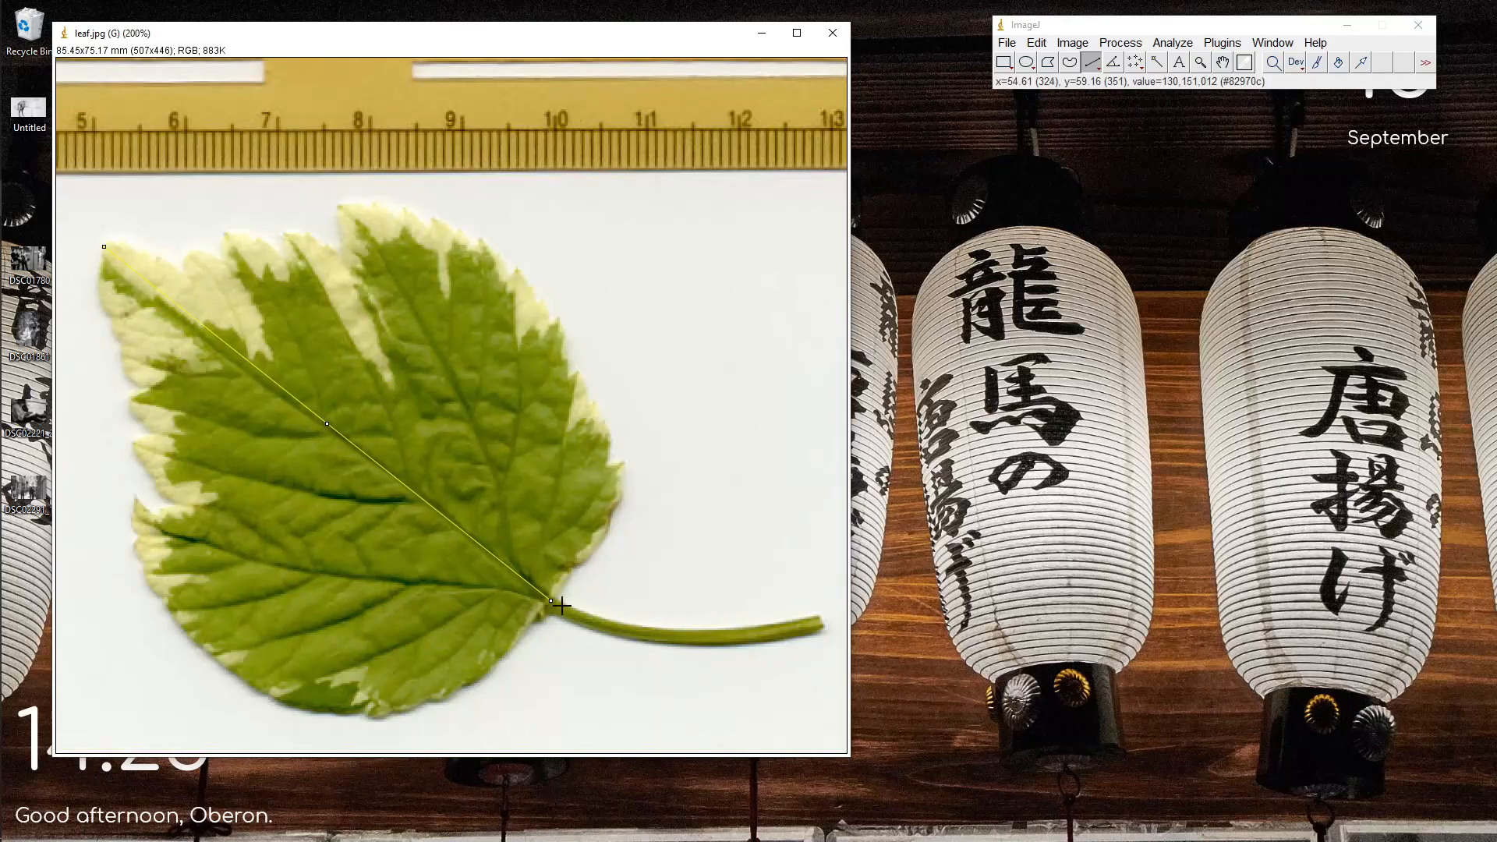
Fine-tune the line's lower endpoint so it sits exactly at the junction of the leaf blade and stem.
{"action": "key", "text": "plus"}
{"action": "key", "text": "plus"}
{"action": "key", "text": "plus"}
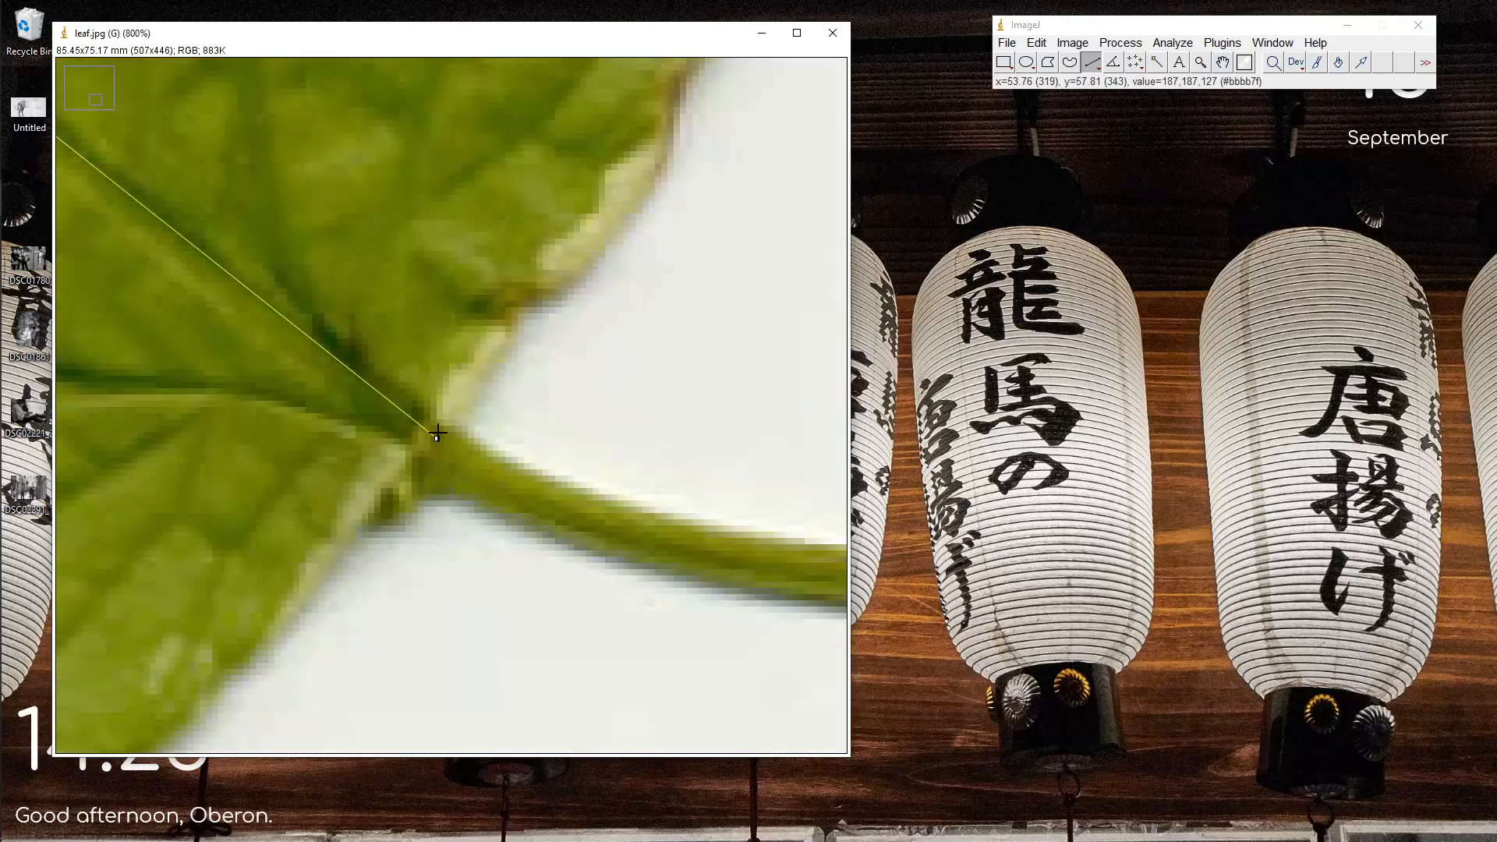
{"action": "left_click_drag", "start_coordinate": [439, 448], "coordinate": [429, 449]}
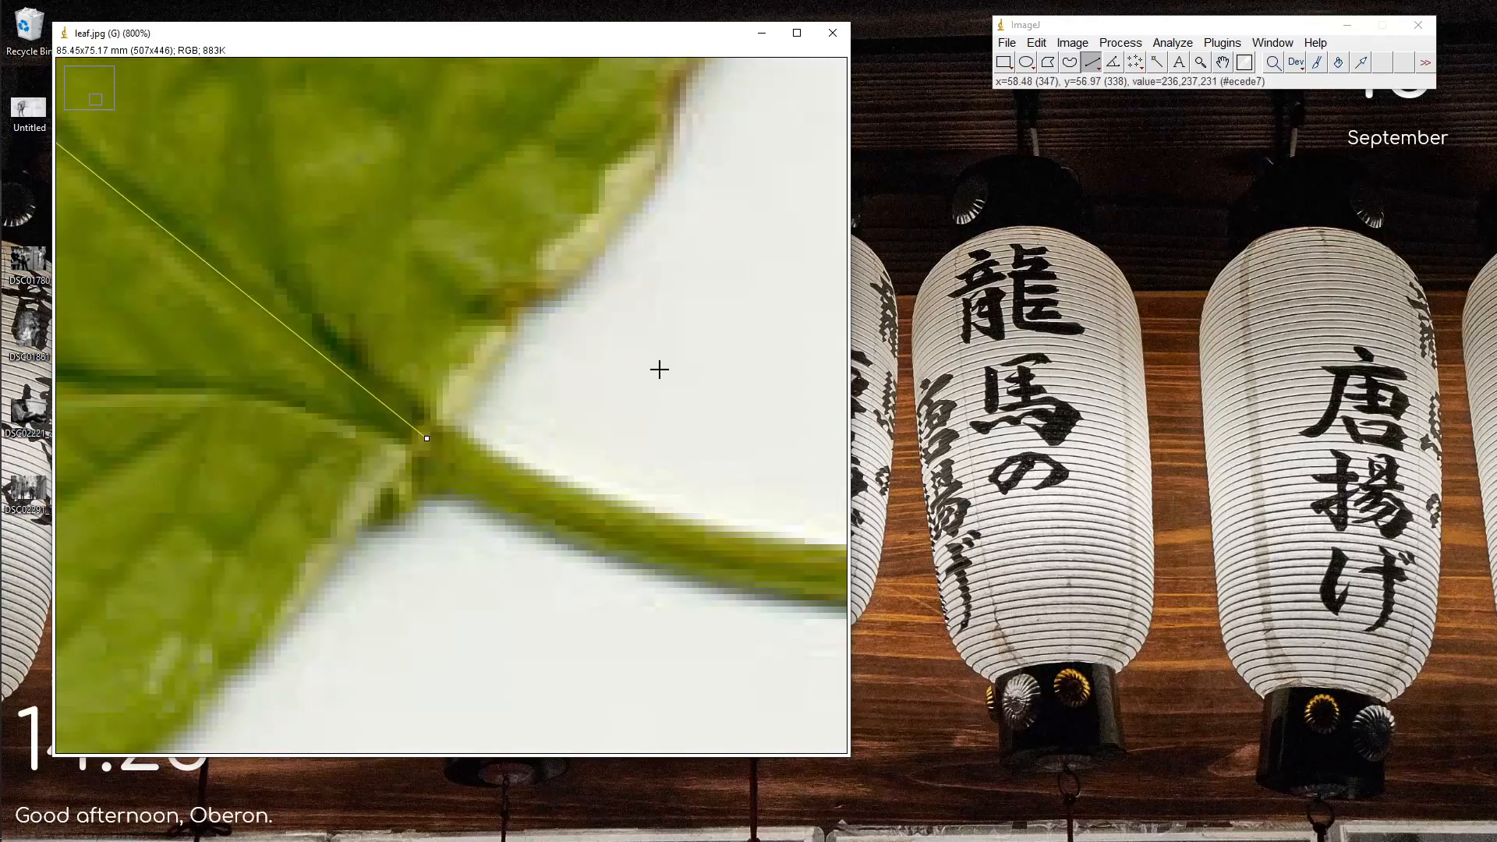
{"action": "key", "text": "minus"}
{"action": "key", "text": "minus"}
{"action": "key", "text": "minus"}
{"action": "key", "text": "minus"}
{"action": "key", "text": "minus"}
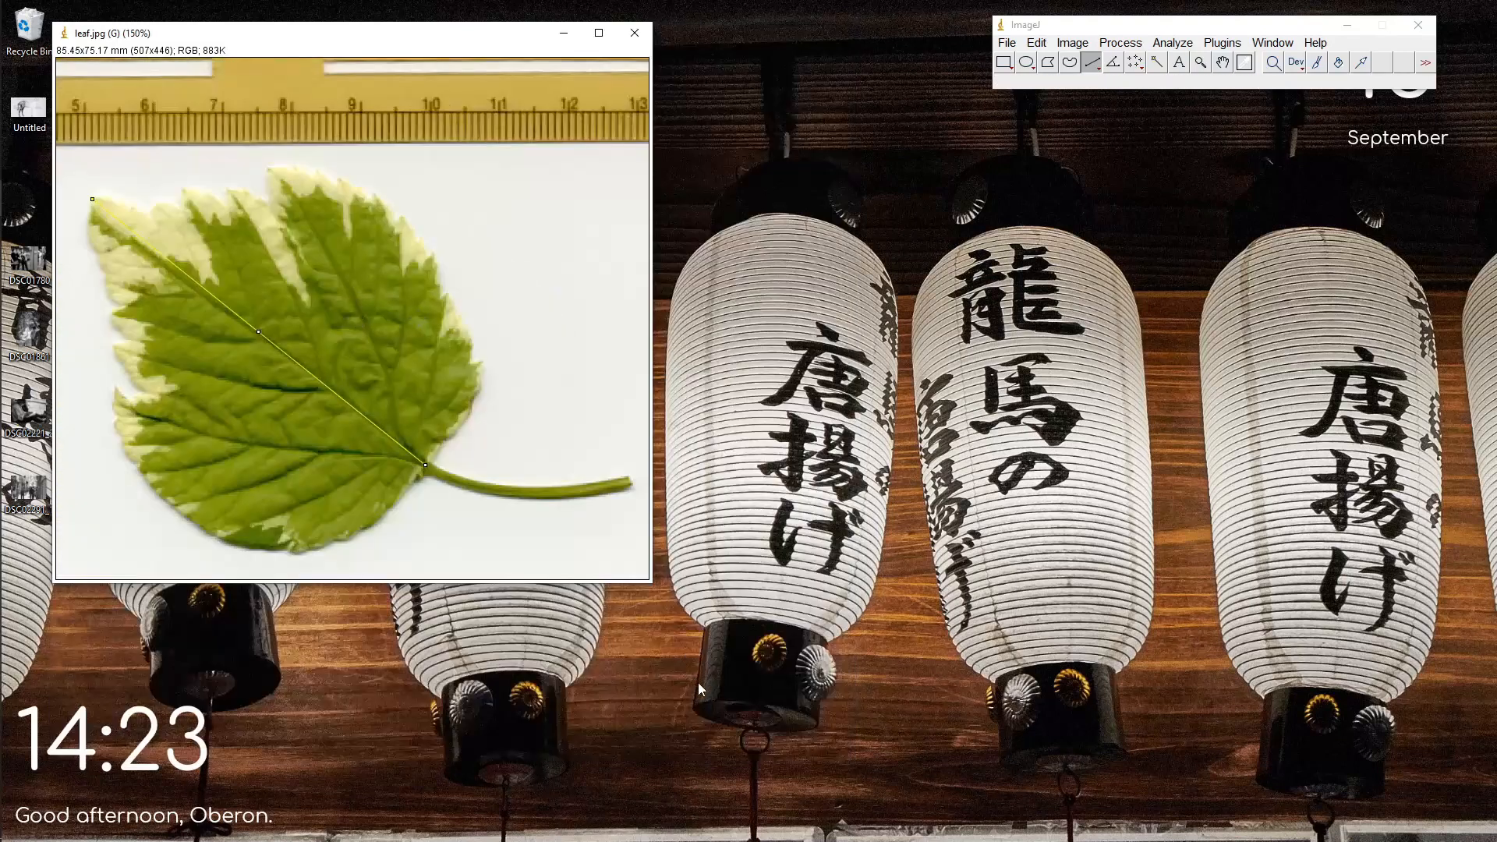
Fine-tune the line's upper endpoint so it sits precisely on the edge of the leaf's upper-left tip.
{"action": "key", "text": "plus"}
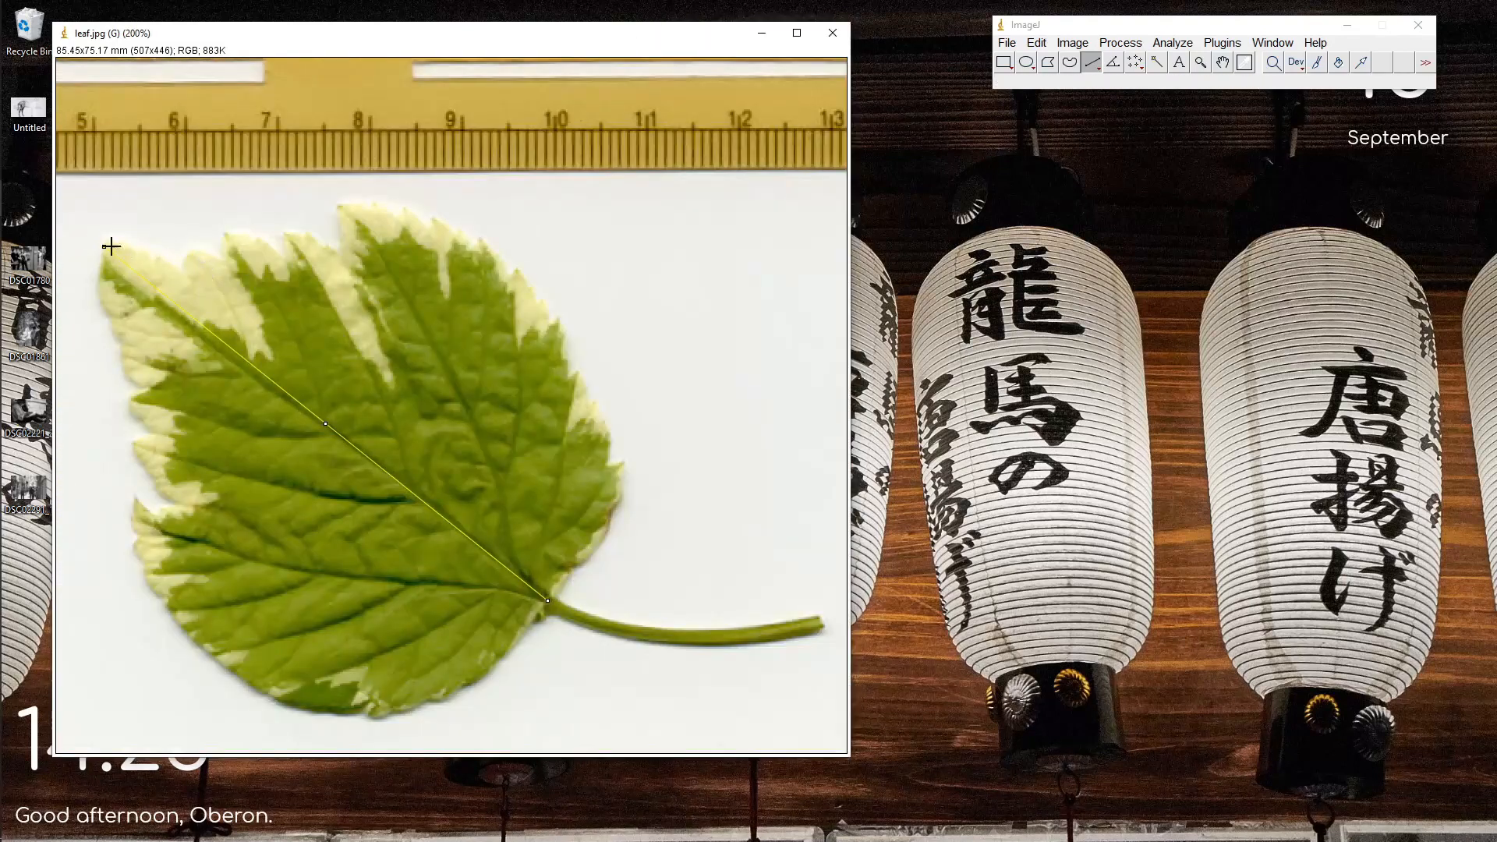
{"action": "key", "text": "plus"}
{"action": "key", "text": "plus"}
{"action": "key", "text": "plus"}
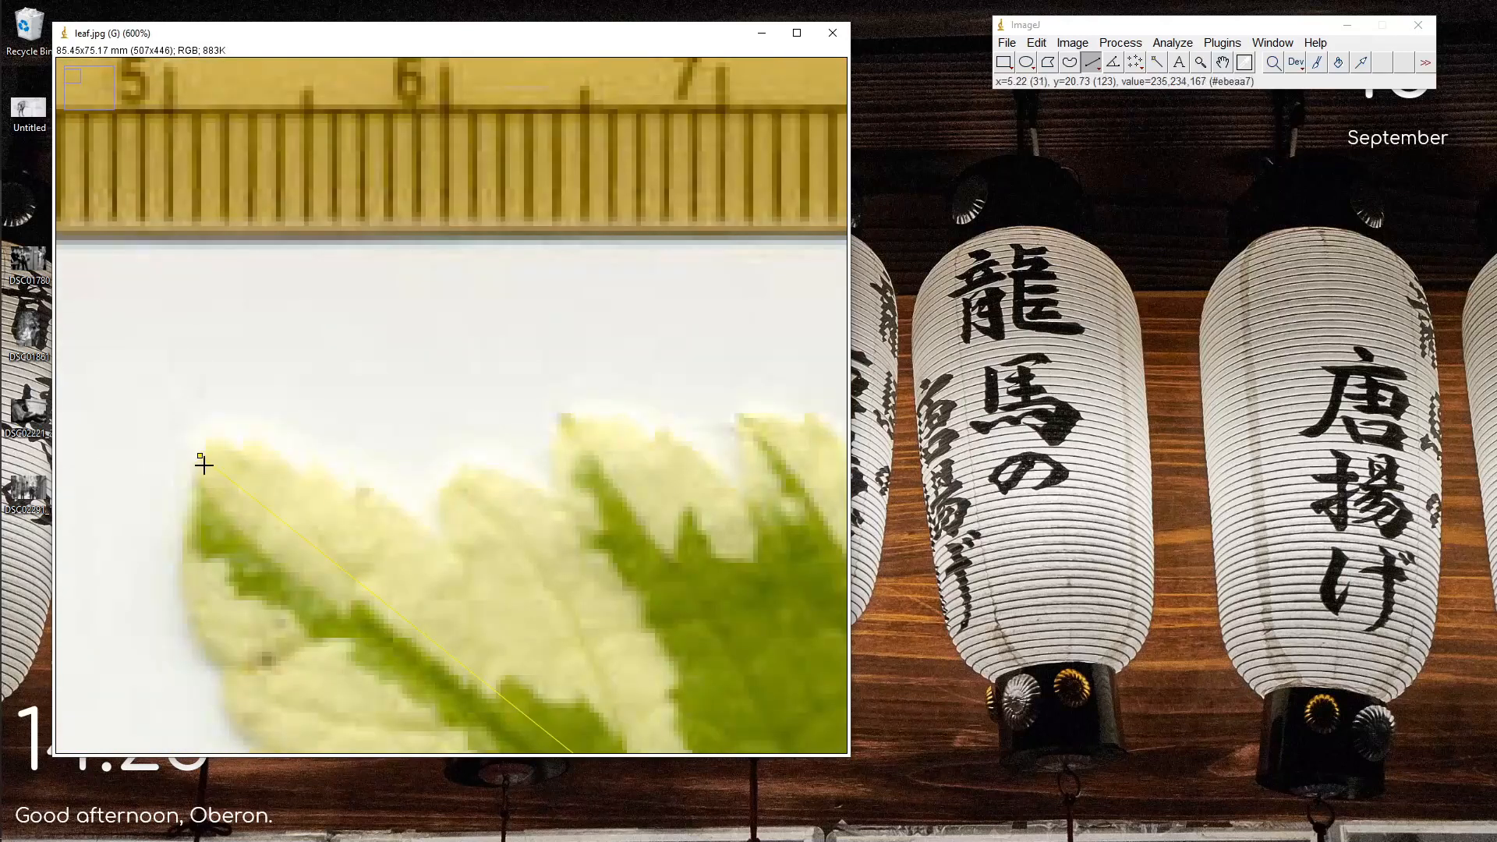
{"action": "key", "text": "plus"}
{"action": "key", "text": "plus"}
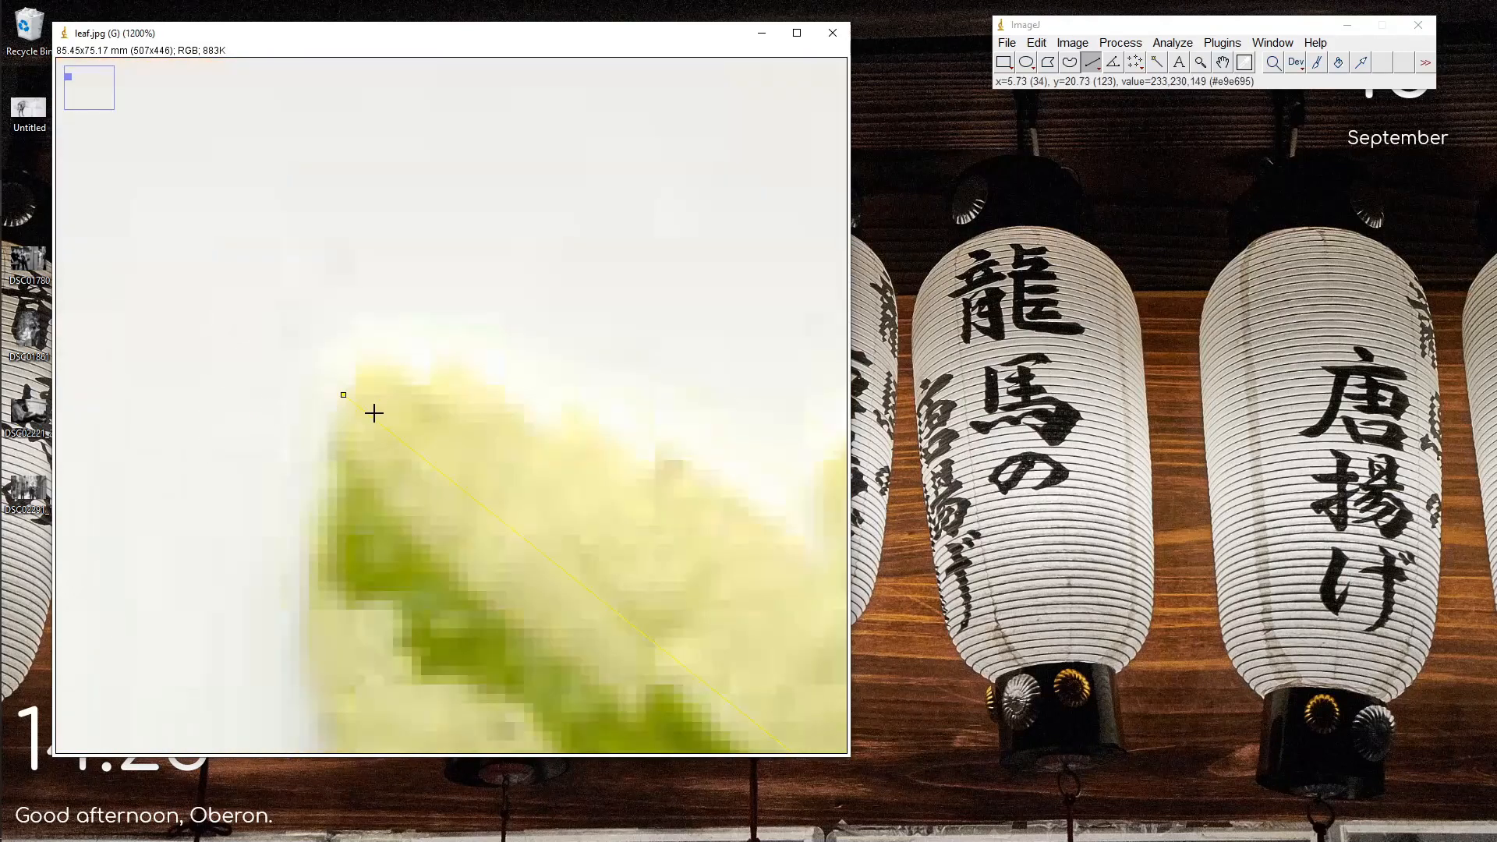
{"action": "left_click_drag", "start_coordinate": [343, 392], "coordinate": [340, 391]}
{"action": "key", "text": "minus"}
{"action": "key", "text": "minus"}
{"action": "key", "text": "minus"}
{"action": "key", "text": "minus"}
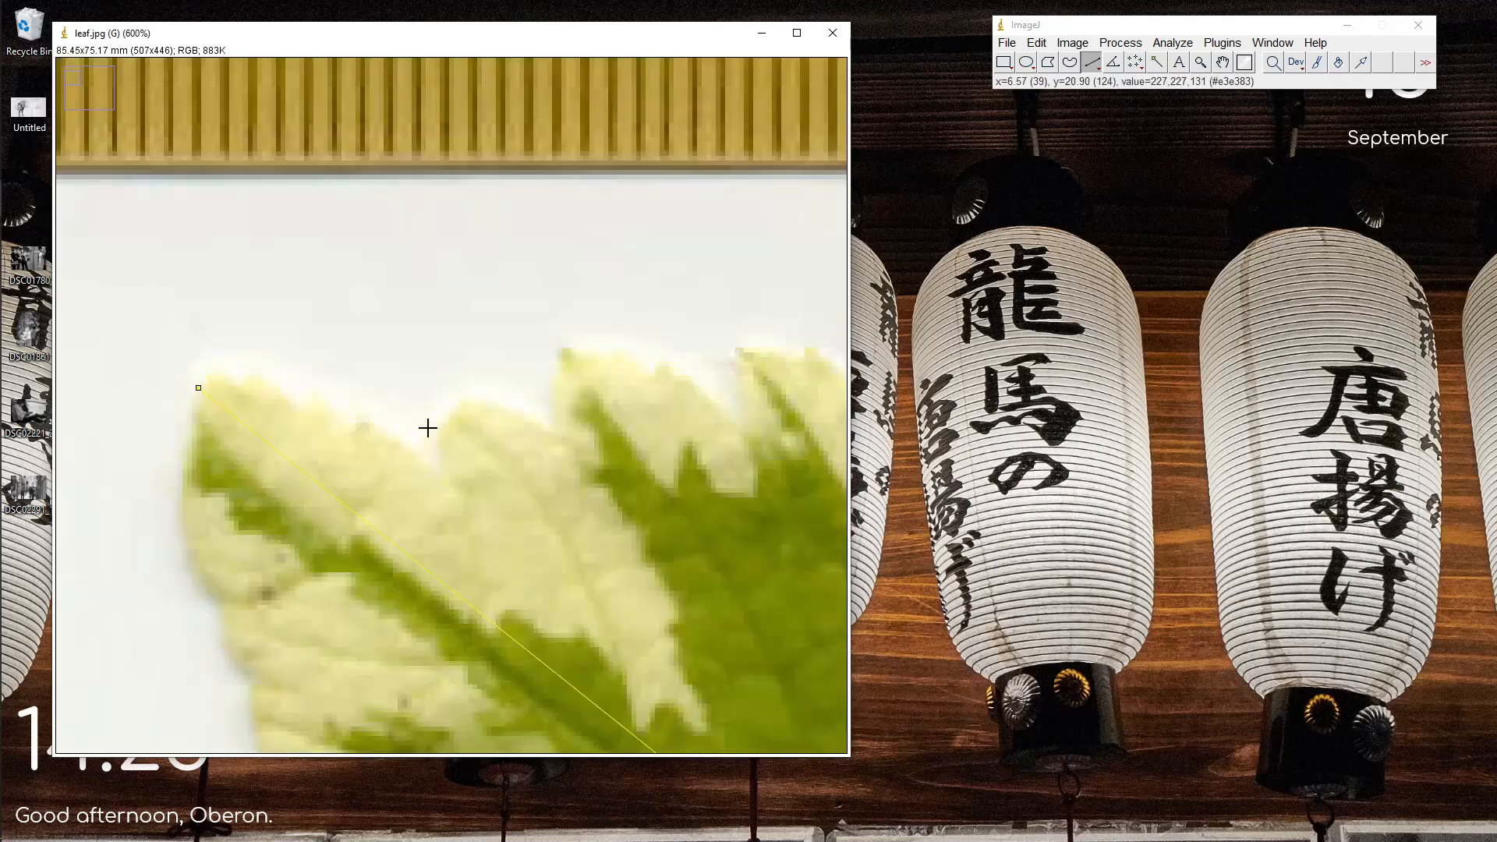
{"action": "key", "text": "minus"}
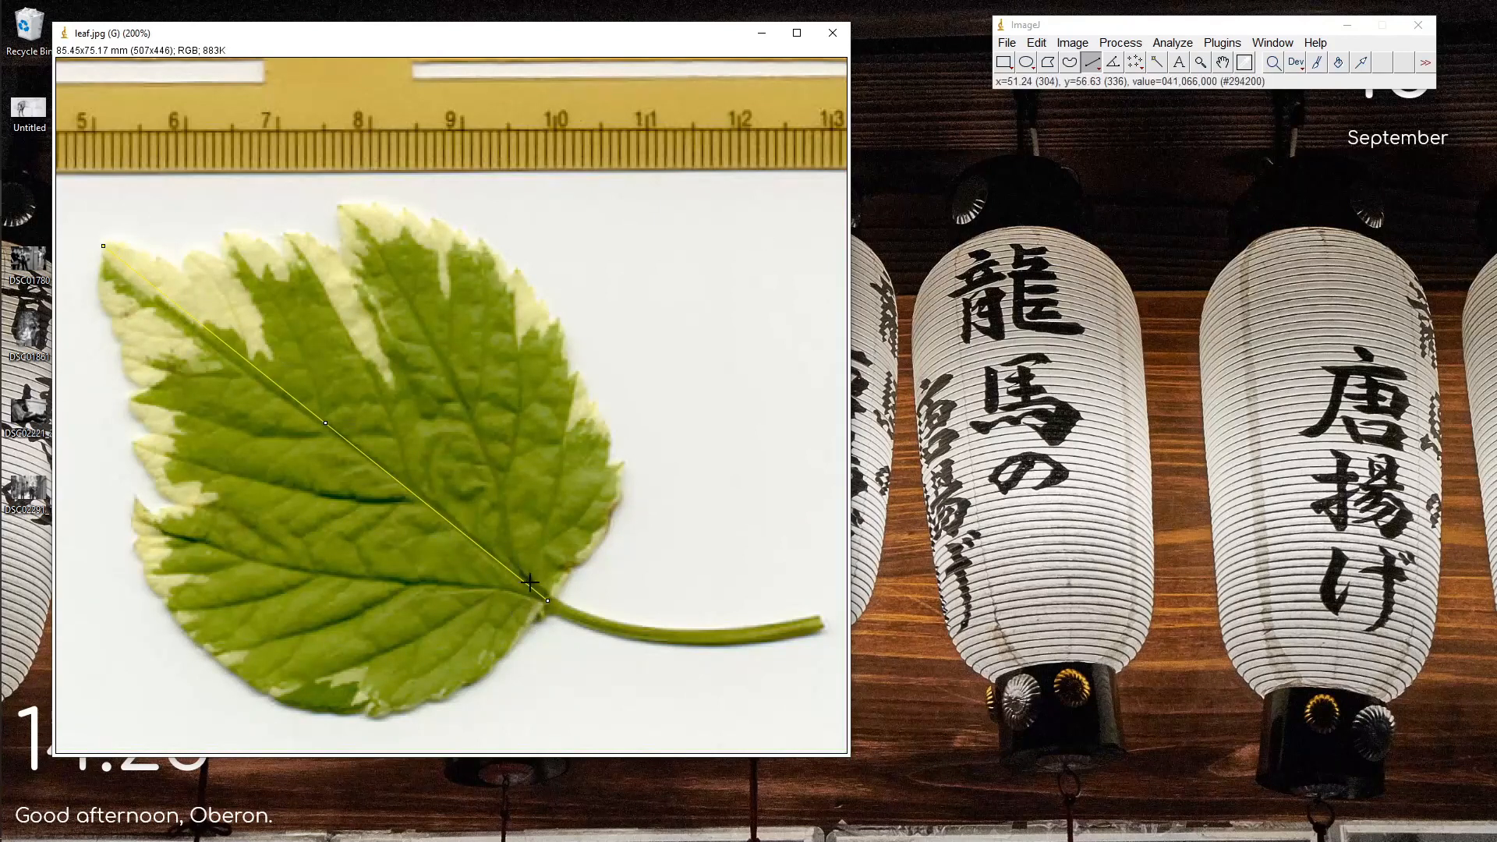
Measure the line along the leaf blade and check its length in the results table.
{"action": "left_click", "coordinate": [1181, 42]}
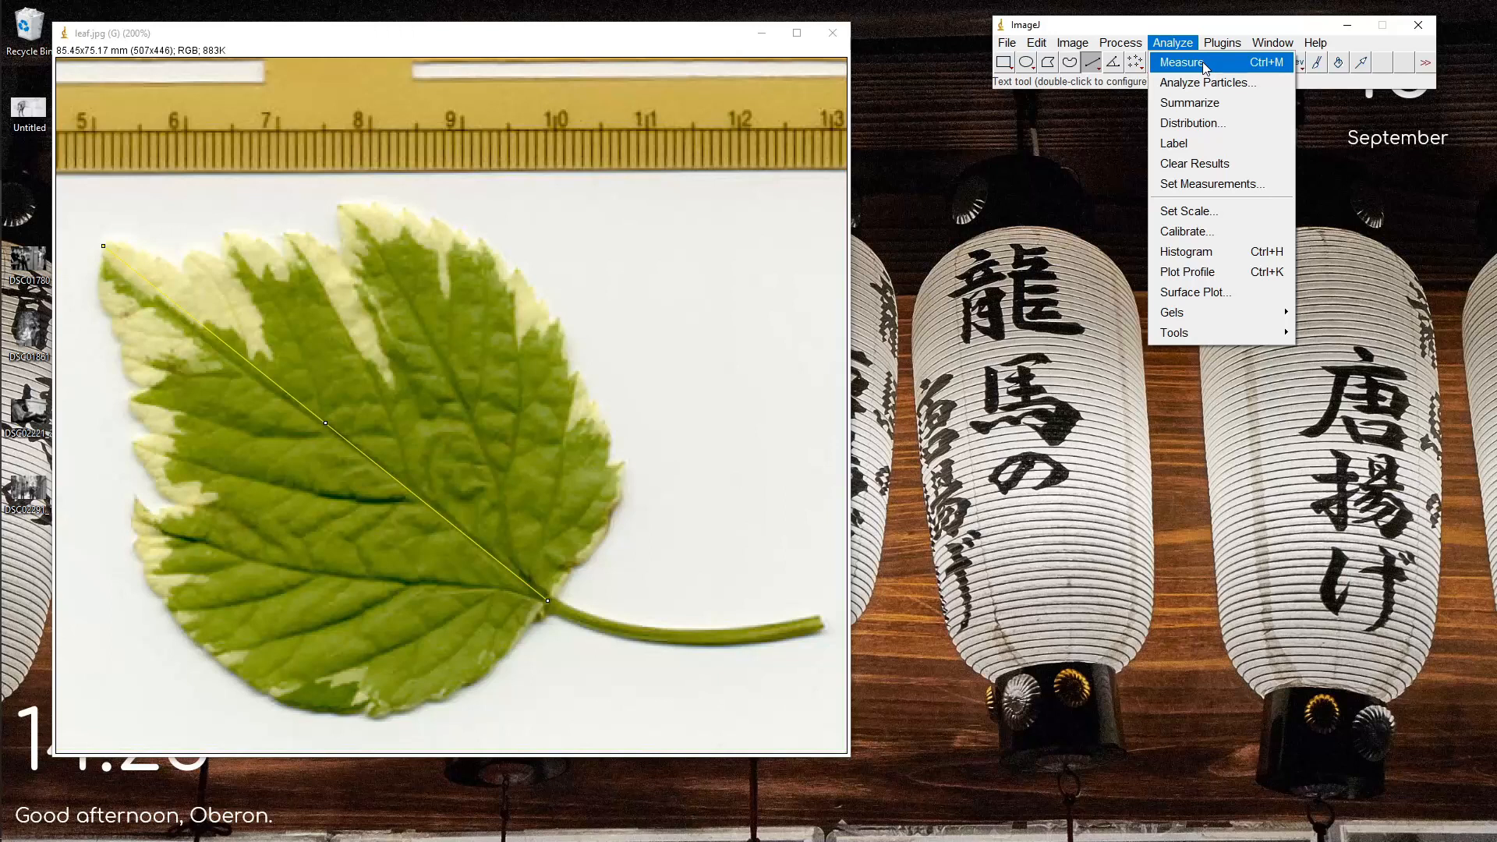
{"action": "left_click", "coordinate": [1204, 68]}
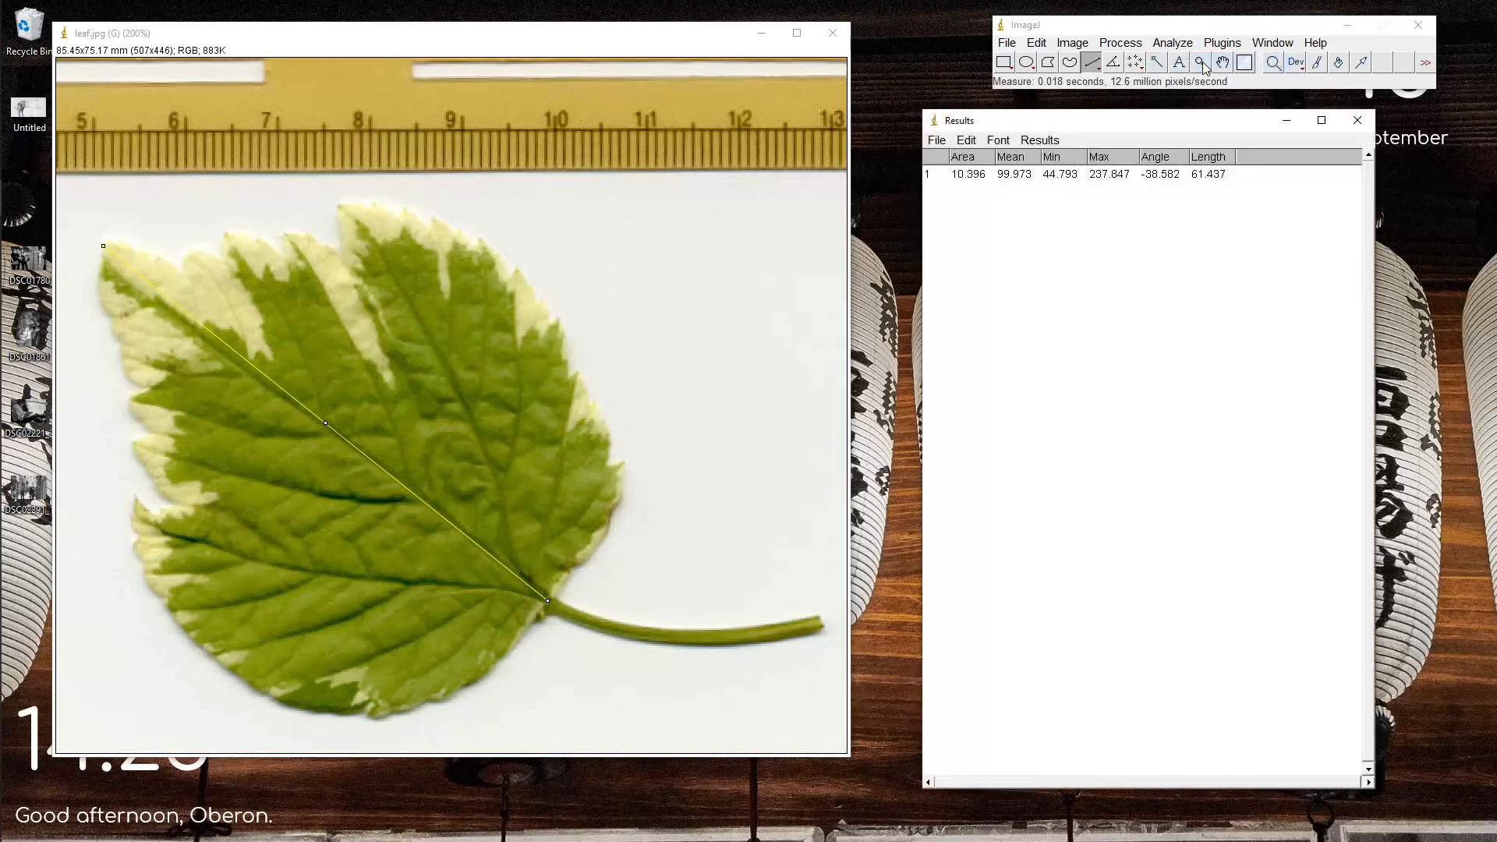
{"action": "left_click", "coordinate": [1197, 175]}
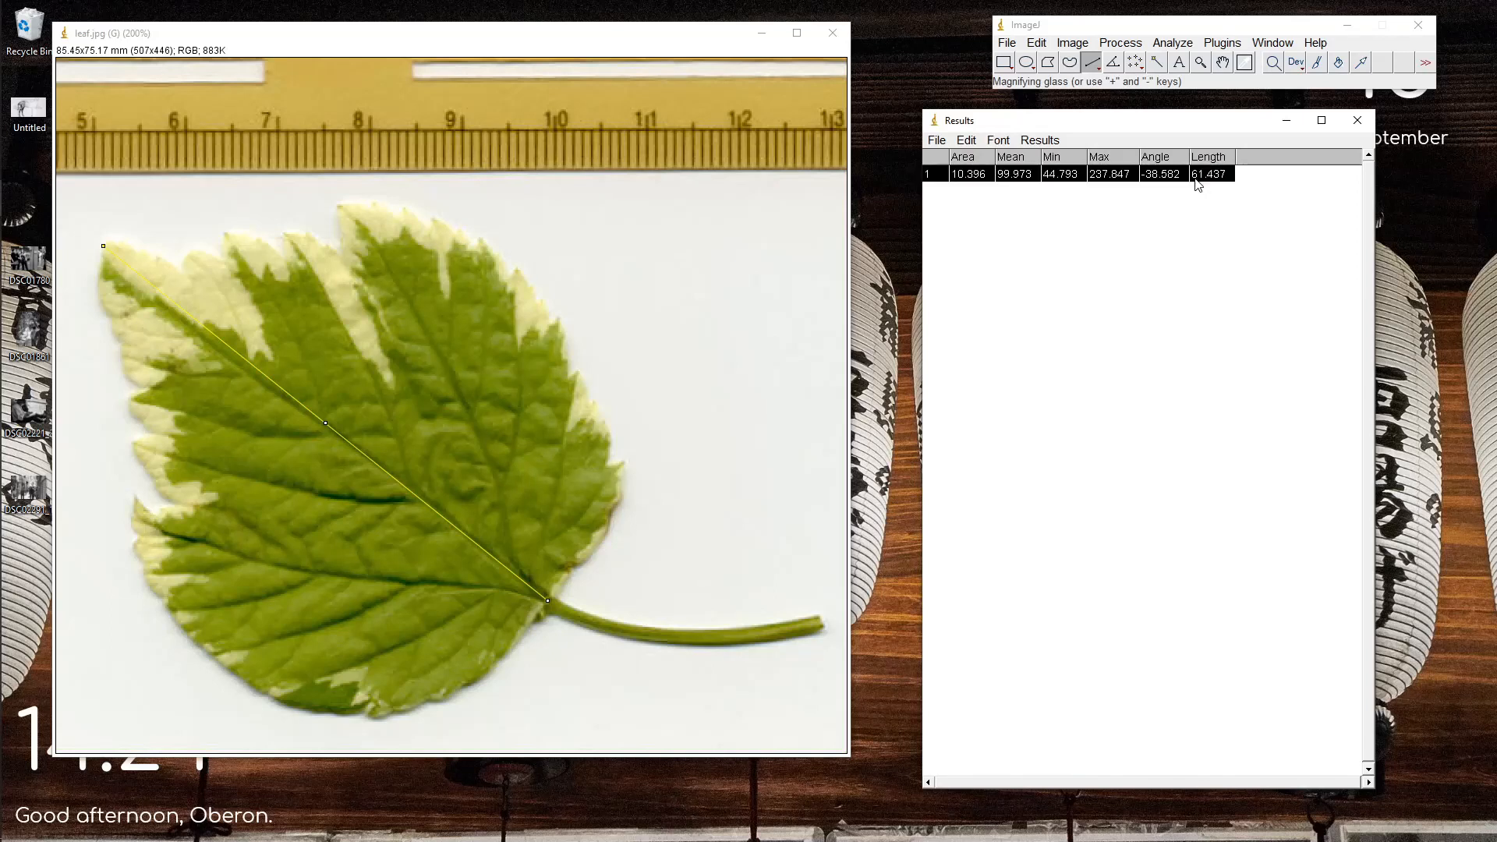
{"action": "left_click", "coordinate": [1227, 213]}
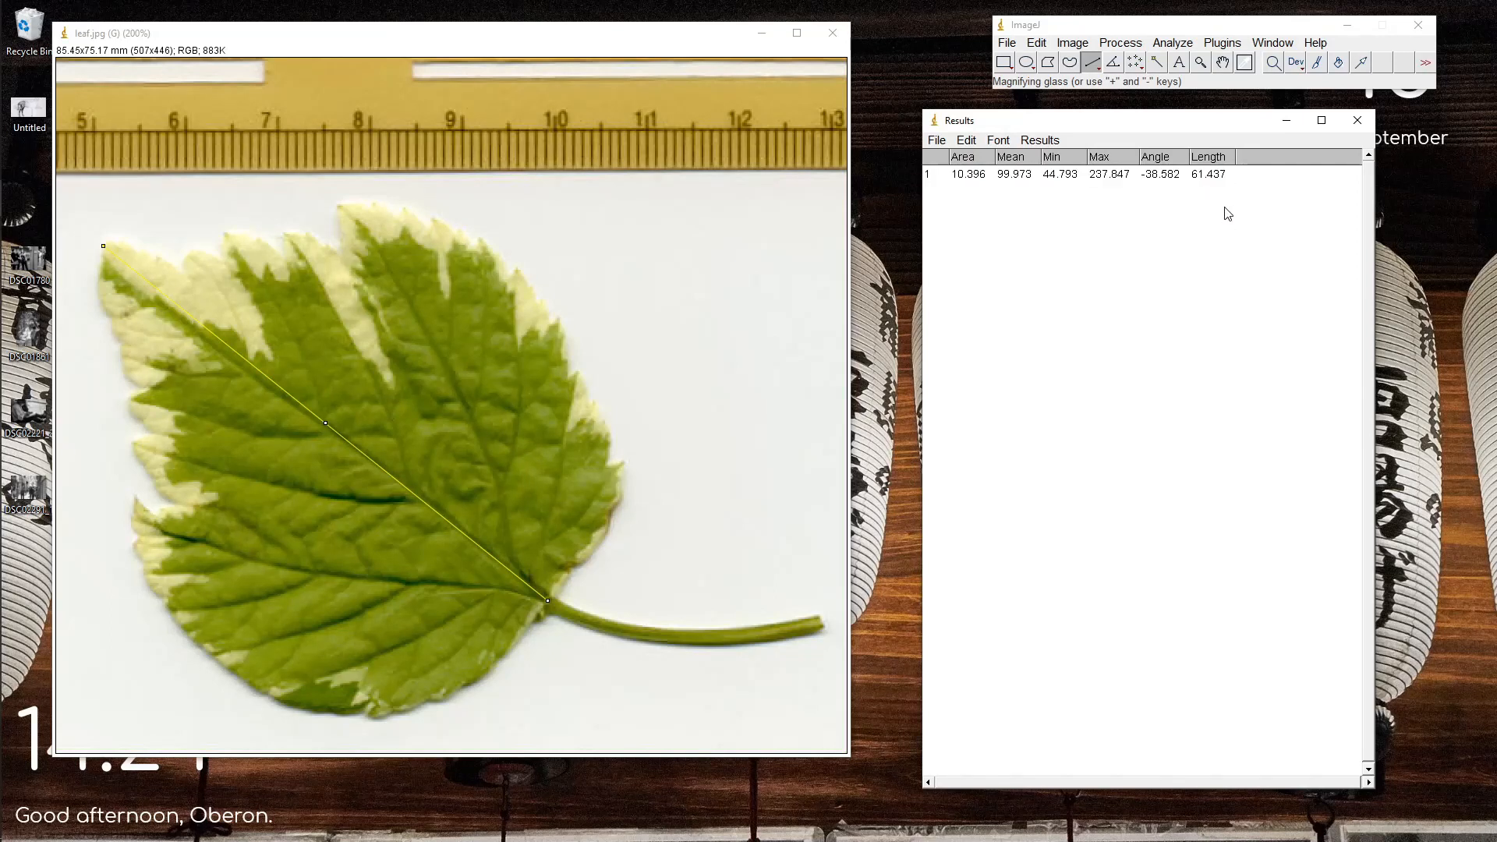
Check the unit of length in the image's scale settings and close them without changes.
{"action": "left_click", "coordinate": [1172, 42]}
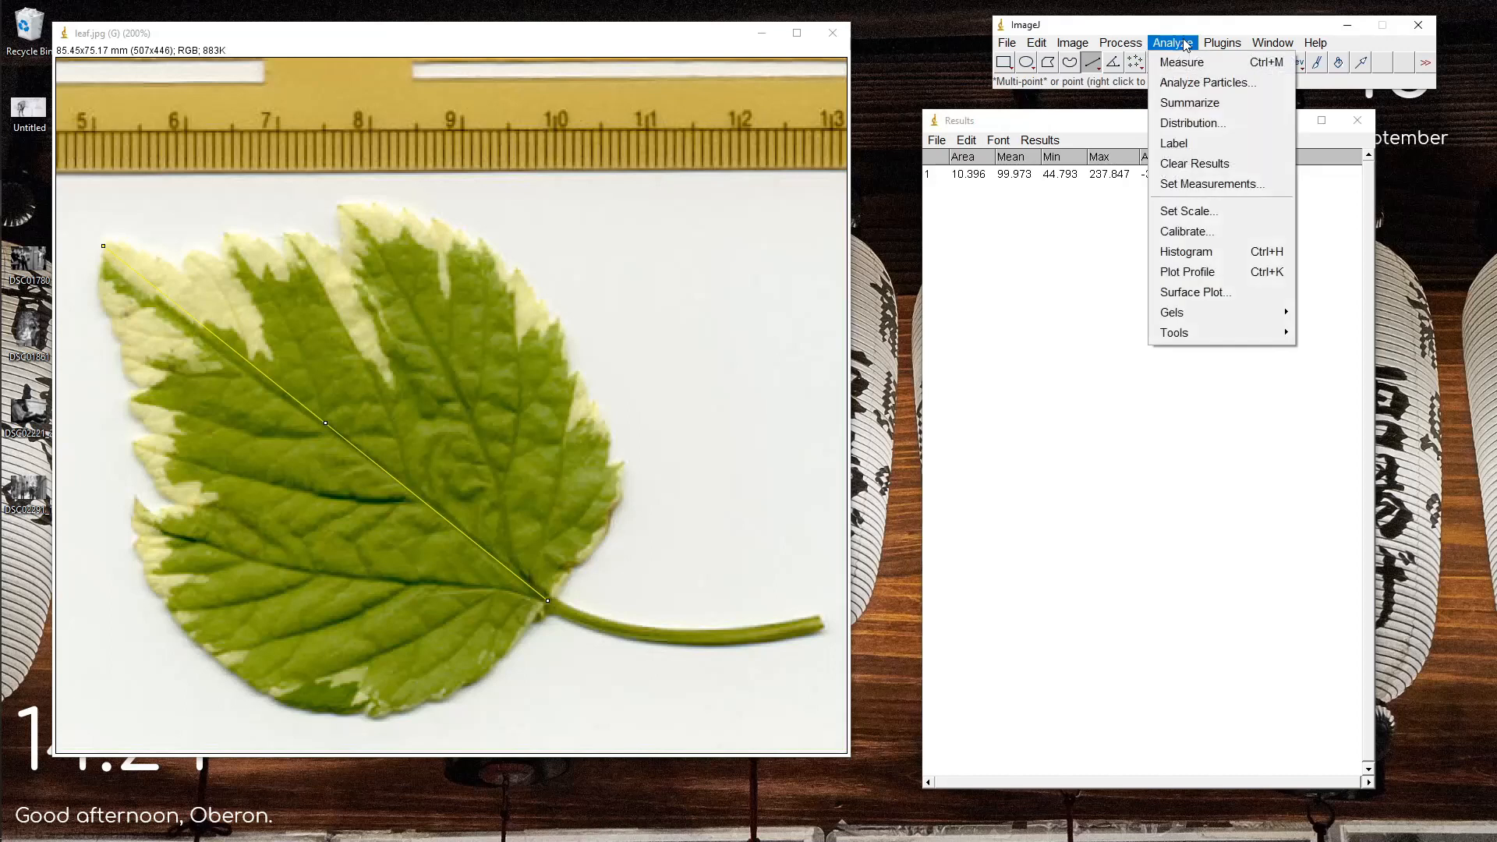
{"action": "left_click", "coordinate": [1173, 211]}
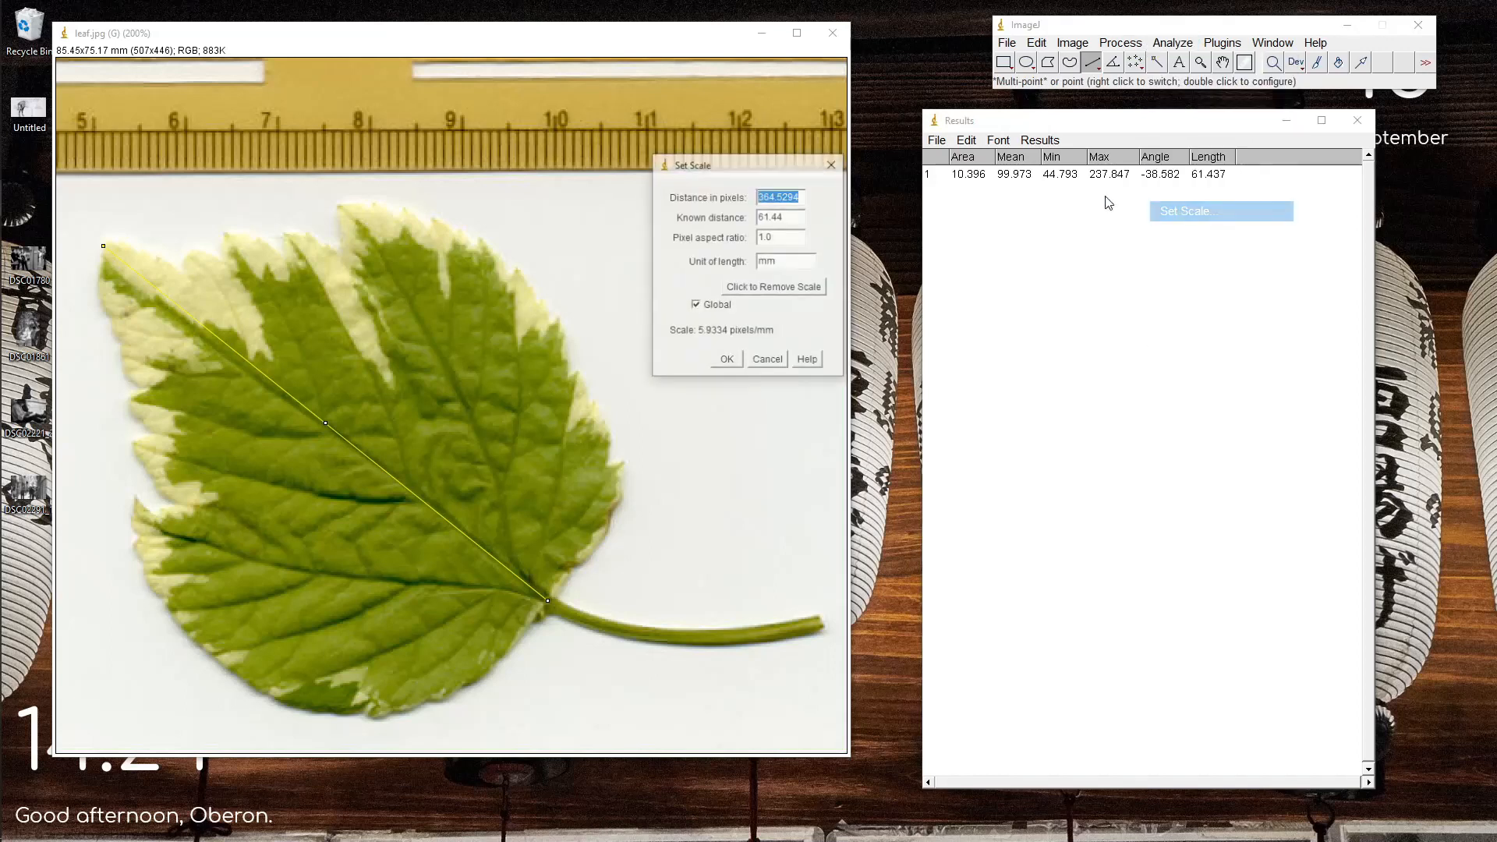
{"action": "double_click", "coordinate": [780, 262]}
{"action": "left_click", "coordinate": [832, 164]}
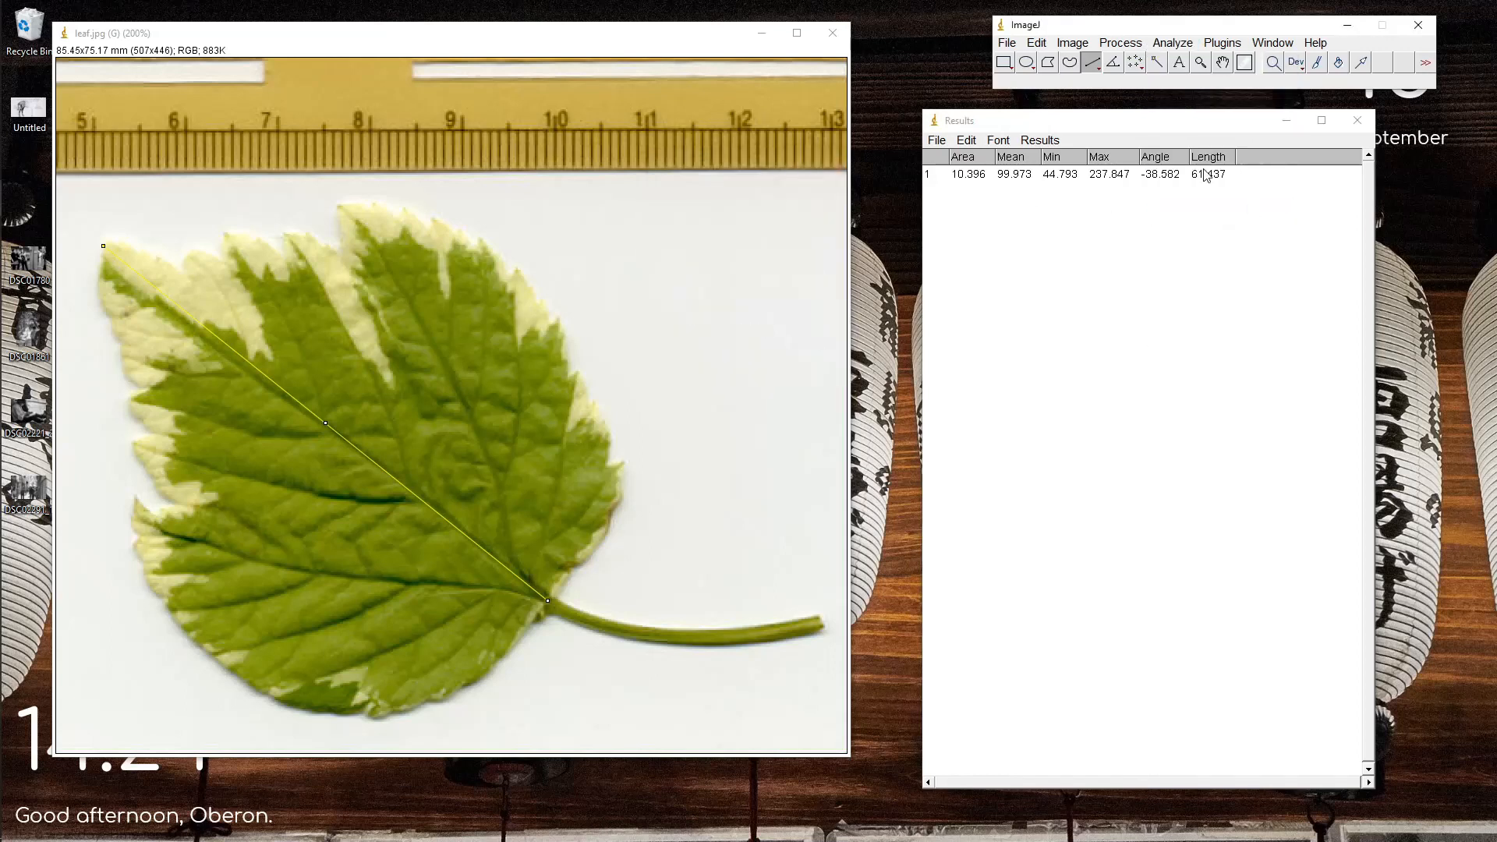